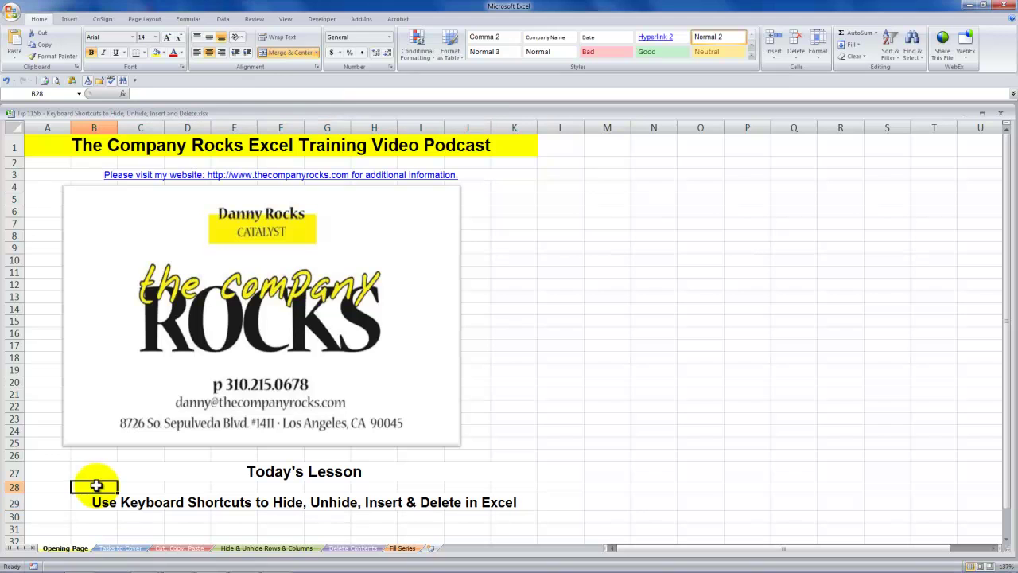
- Examine the Tasks to Cover sheet's shortcut tables, covering row and column selection, inserting and deleting cells, and the contextual menu
{"action": "left_click", "coordinate": [57, 501]}
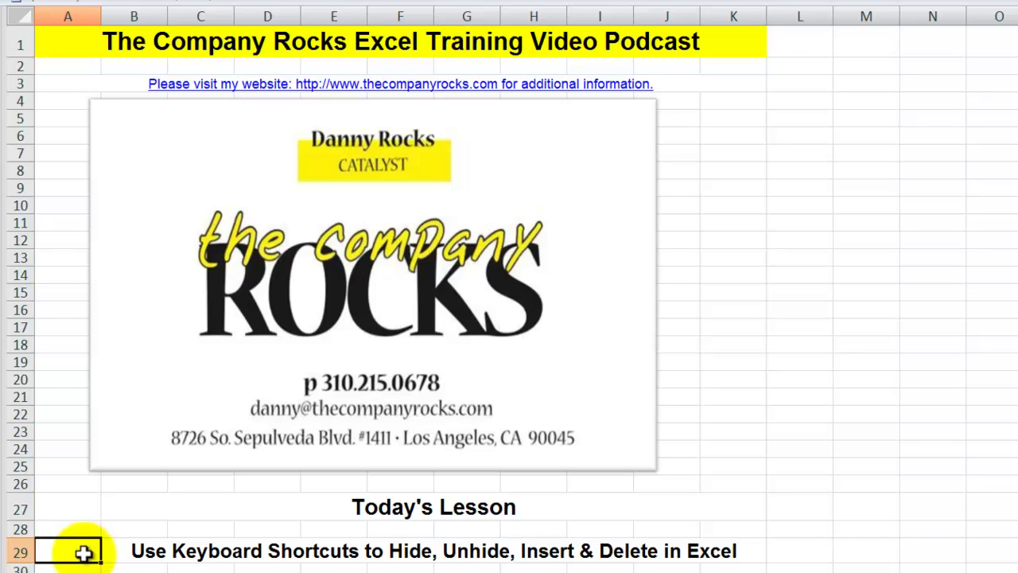
{"action": "left_click", "coordinate": [185, 571]}
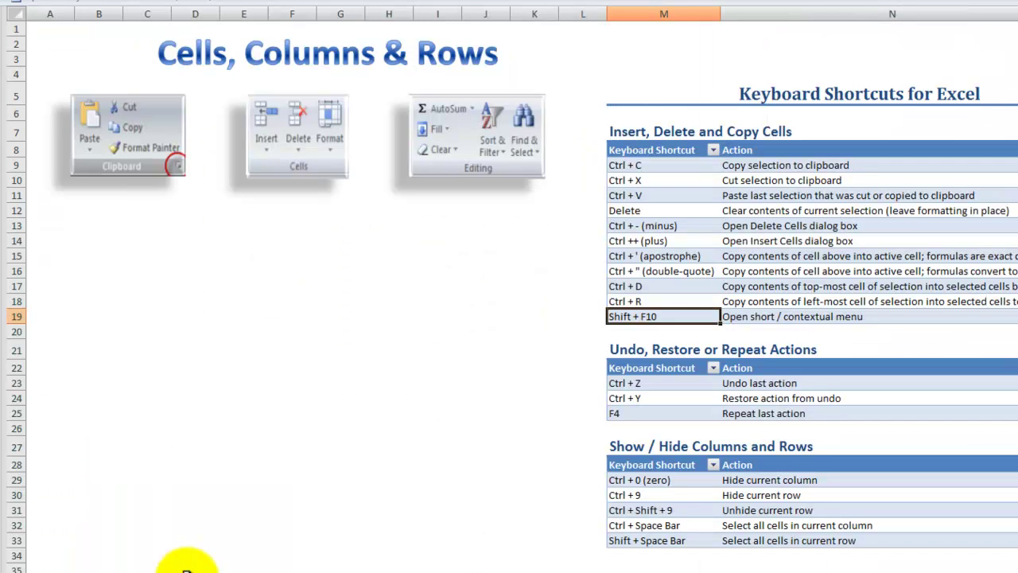
{"action": "left_click", "coordinate": [291, 195]}
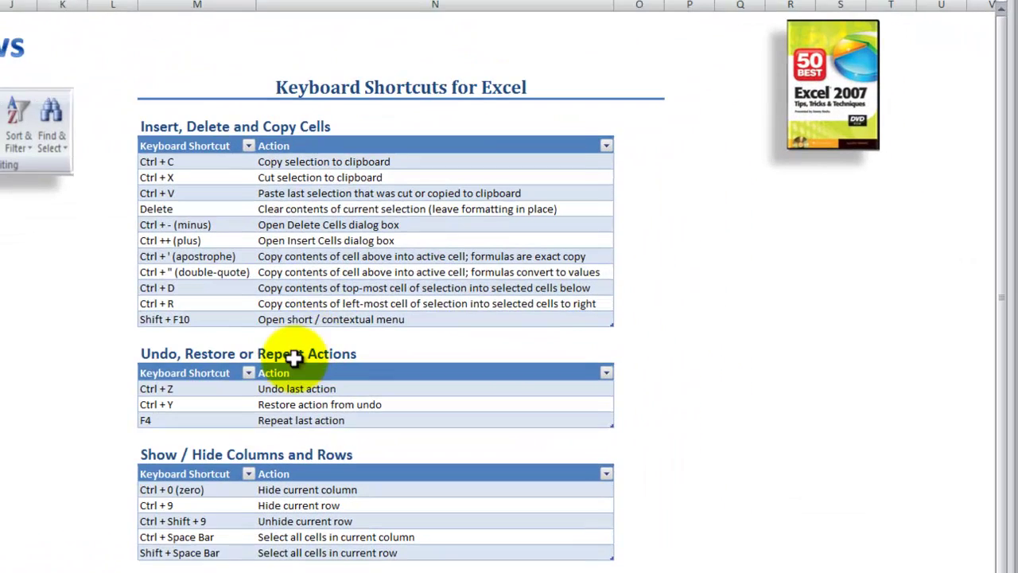
{"action": "left_click", "coordinate": [209, 554]}
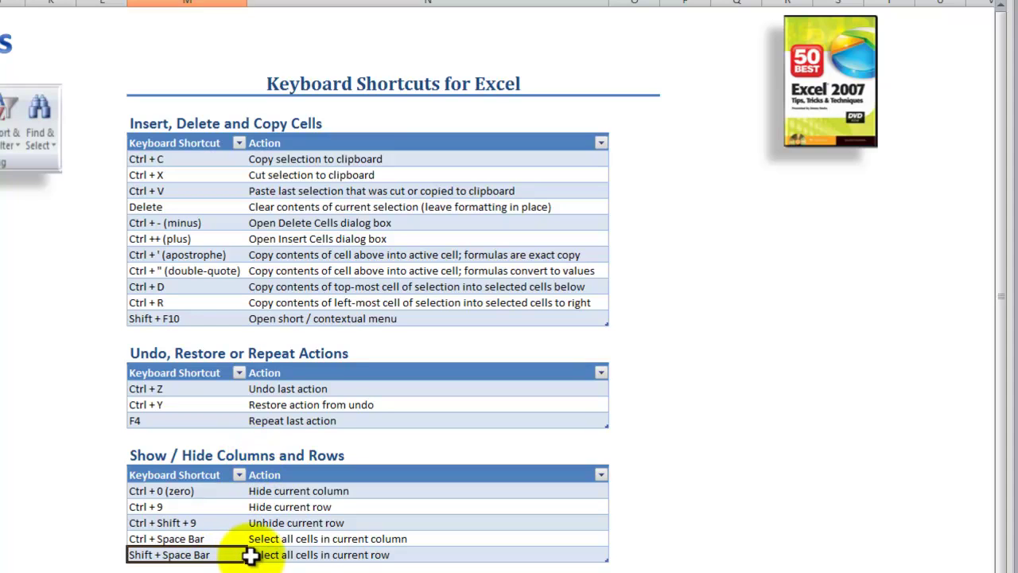
{"action": "left_click", "coordinate": [296, 555]}
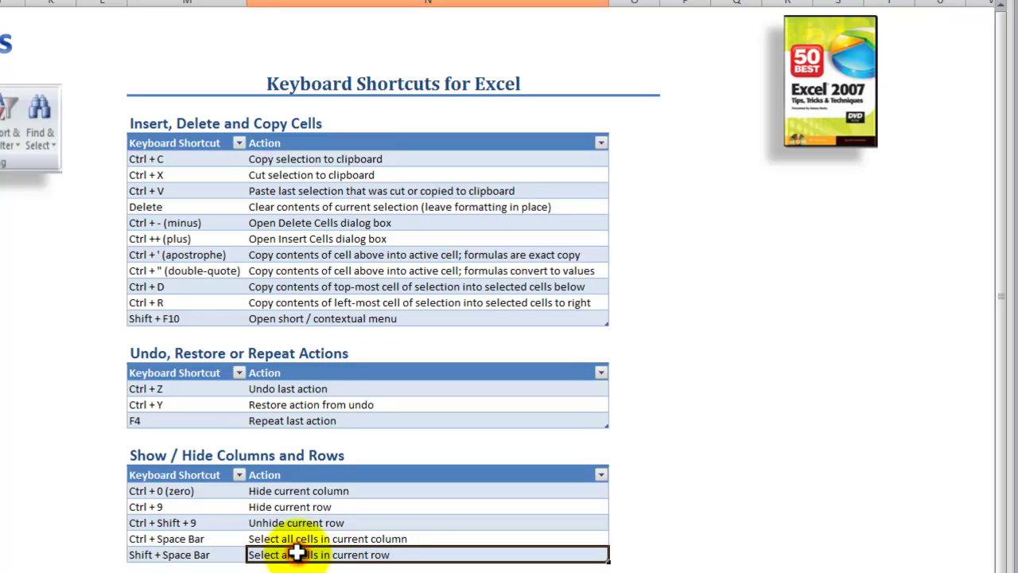
{"action": "left_click", "coordinate": [226, 555]}
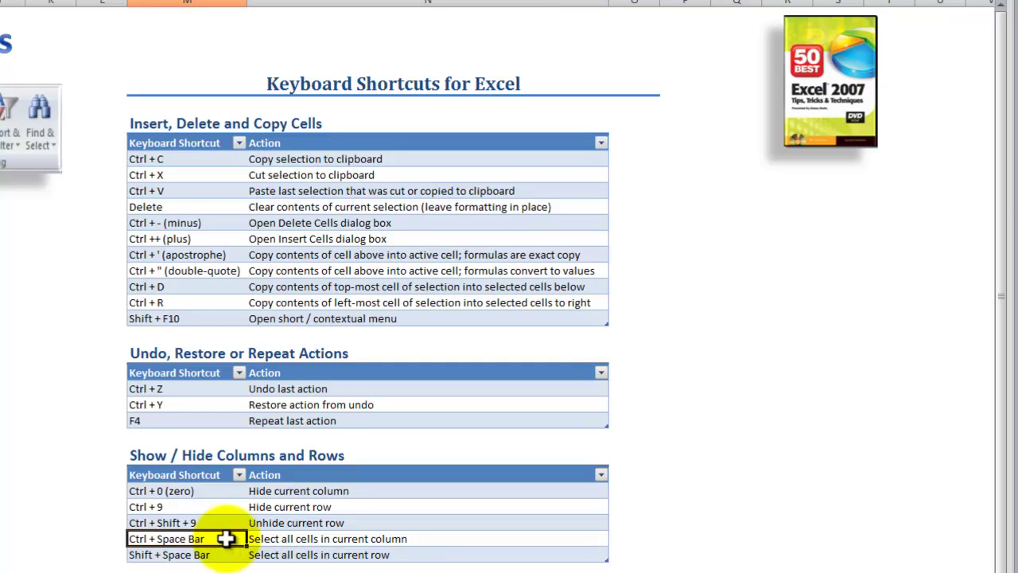
{"action": "left_click", "coordinate": [317, 538]}
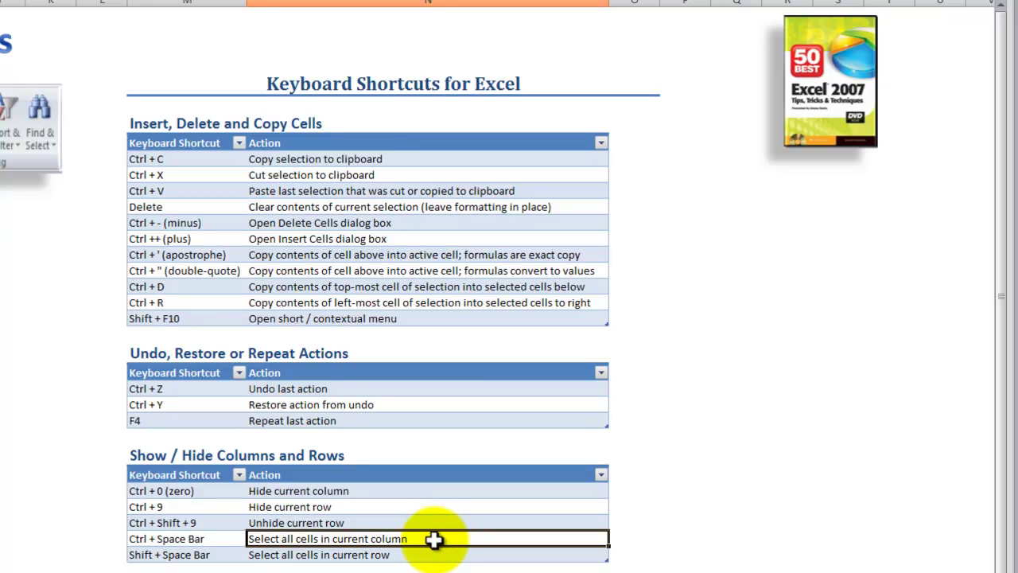
{"action": "left_click", "coordinate": [225, 223]}
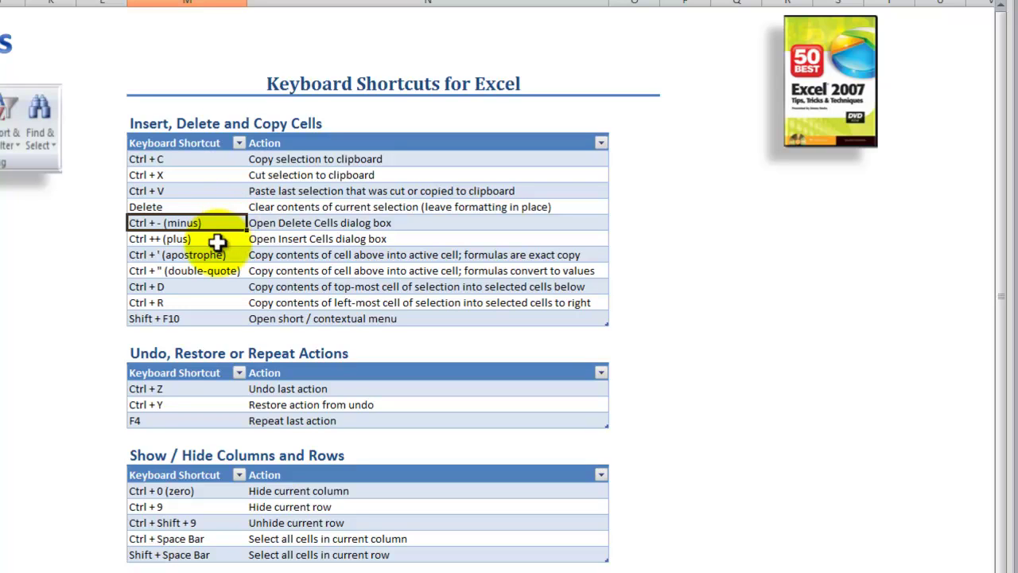
{"action": "left_click", "coordinate": [219, 238]}
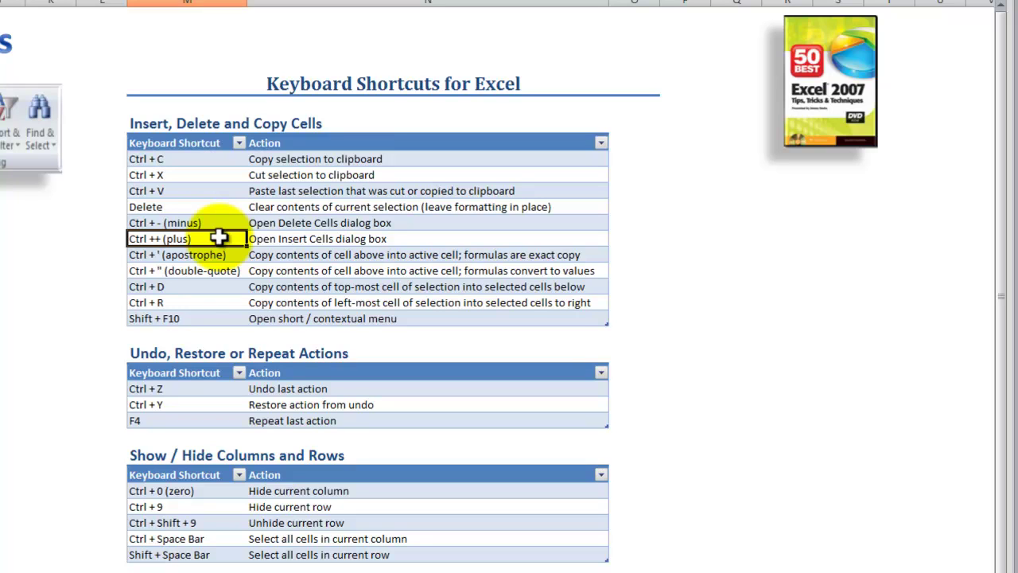
{"action": "left_click", "coordinate": [194, 318]}
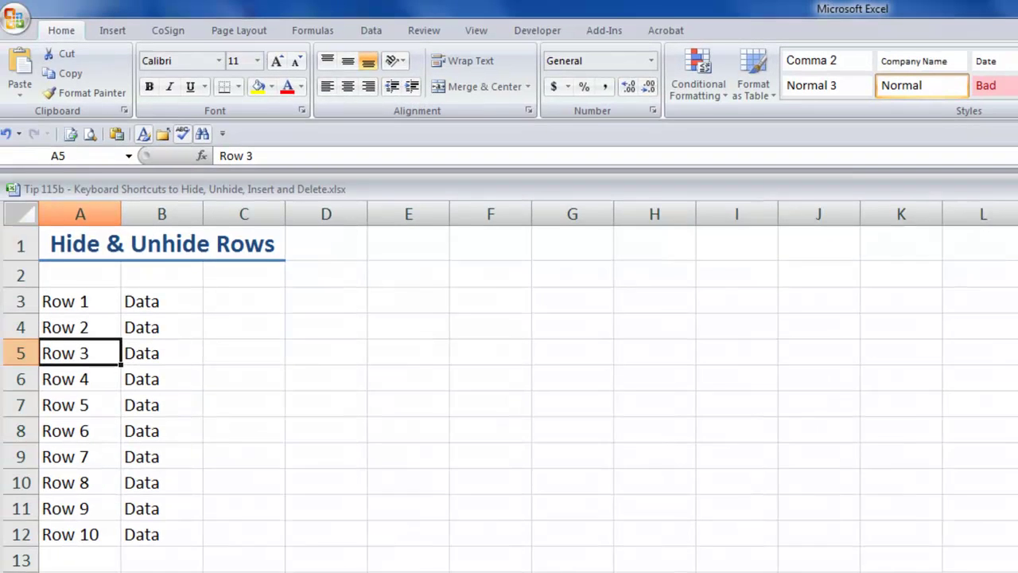
- Insert a blank row above the "Row 4" entry in the Hide & Unhide Rows list
{"action": "left_click", "coordinate": [77, 299]}
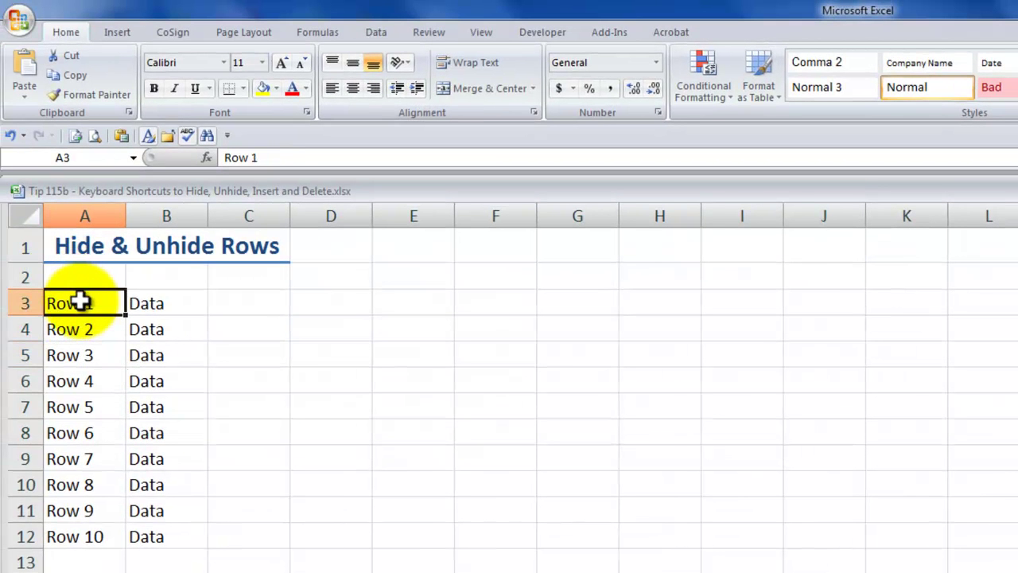
{"action": "left_click_drag", "start_coordinate": [80, 300], "coordinate": [80, 528]}
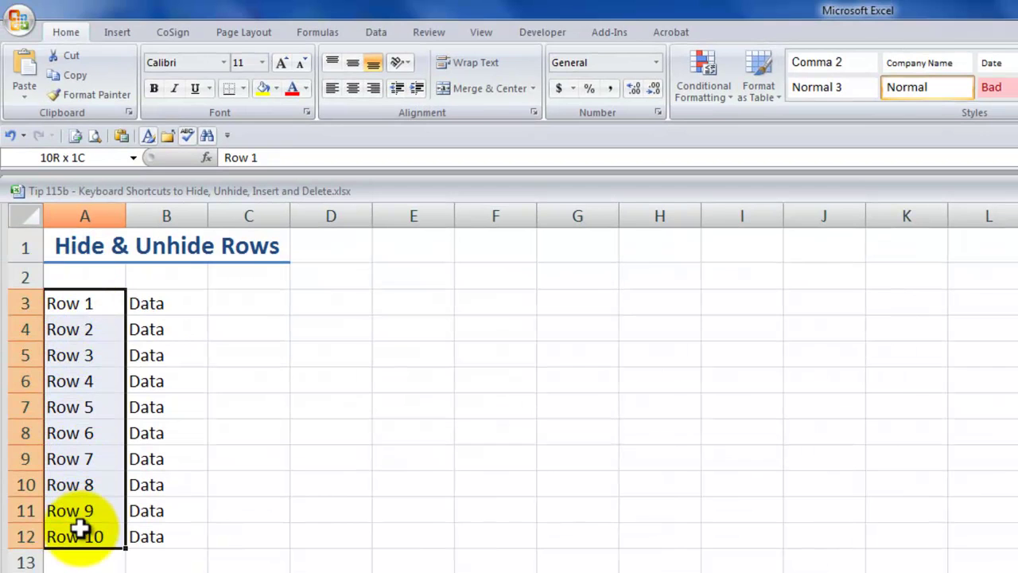
{"action": "left_click", "coordinate": [150, 381]}
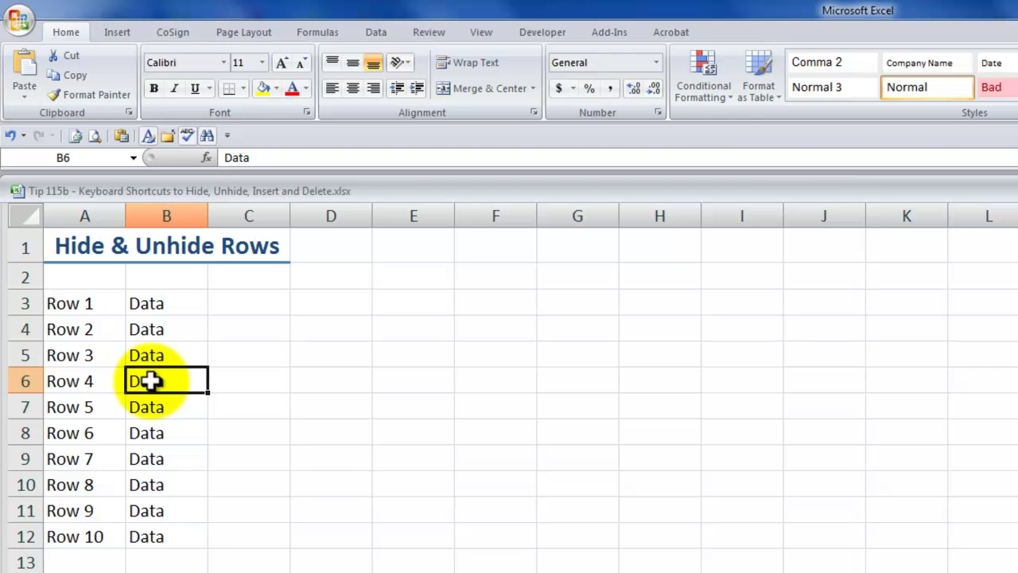
{"action": "key", "text": "shift+space"}
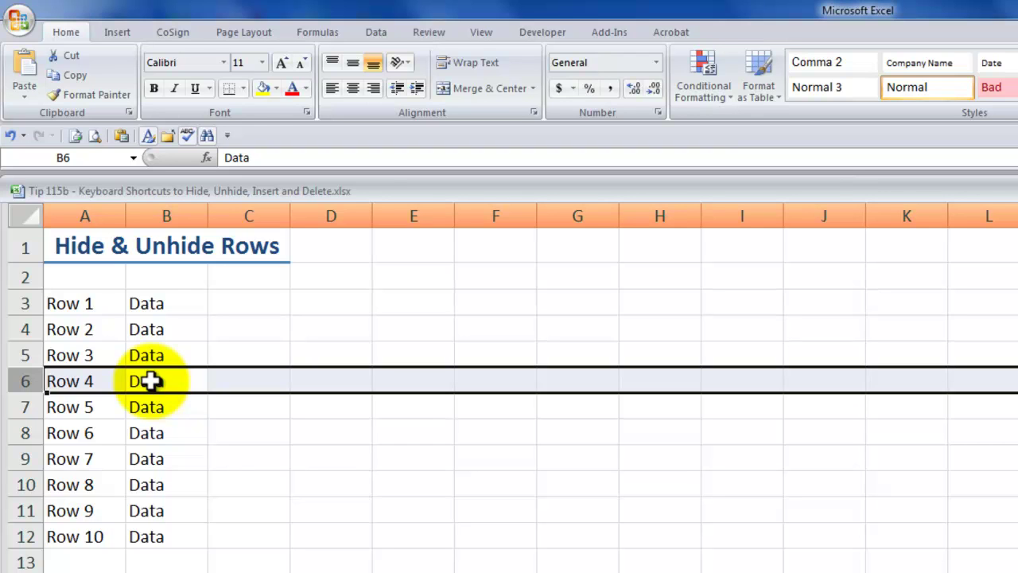
{"action": "key", "text": "ctrl+shift+plus"}
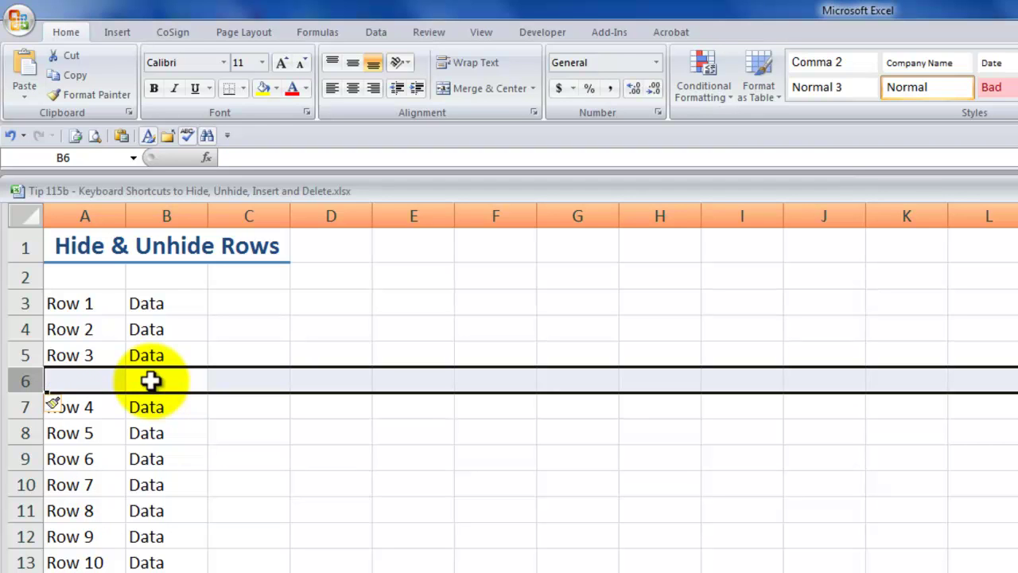
- Insert two blank rows above the "Row 6" entry and delete them again
{"action": "key", "text": "Down"}
{"action": "key", "text": "Down"}
{"action": "key", "text": "Down"}
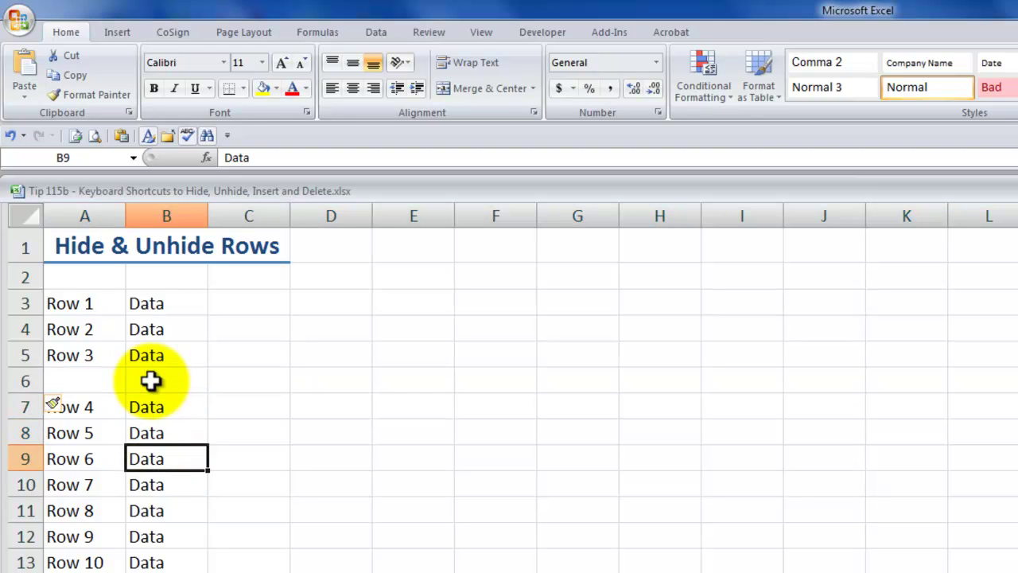
{"action": "key", "text": "shift+Down"}
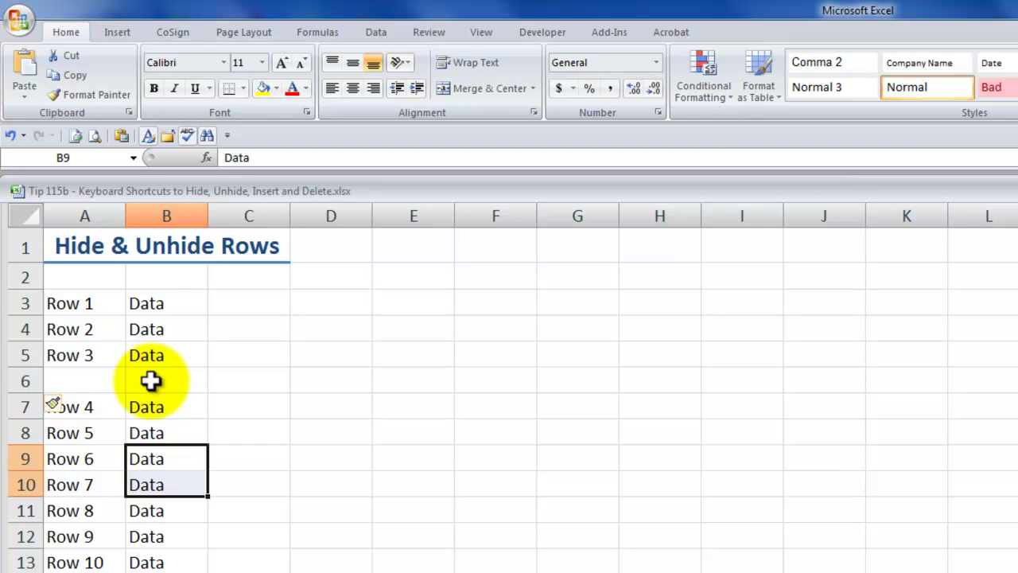
{"action": "key", "text": "shift+space"}
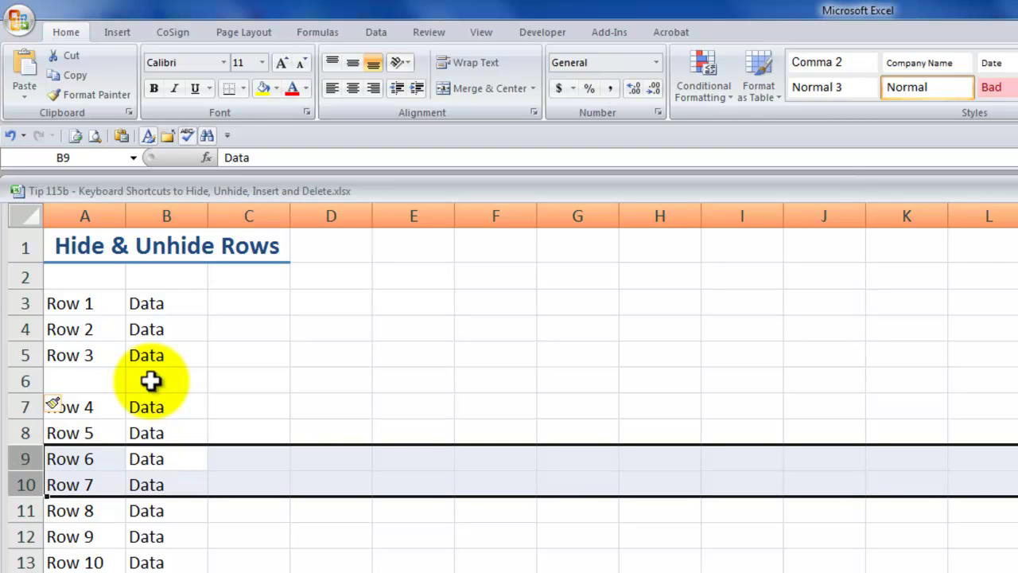
{"action": "key", "text": "ctrl+shift+plus"}
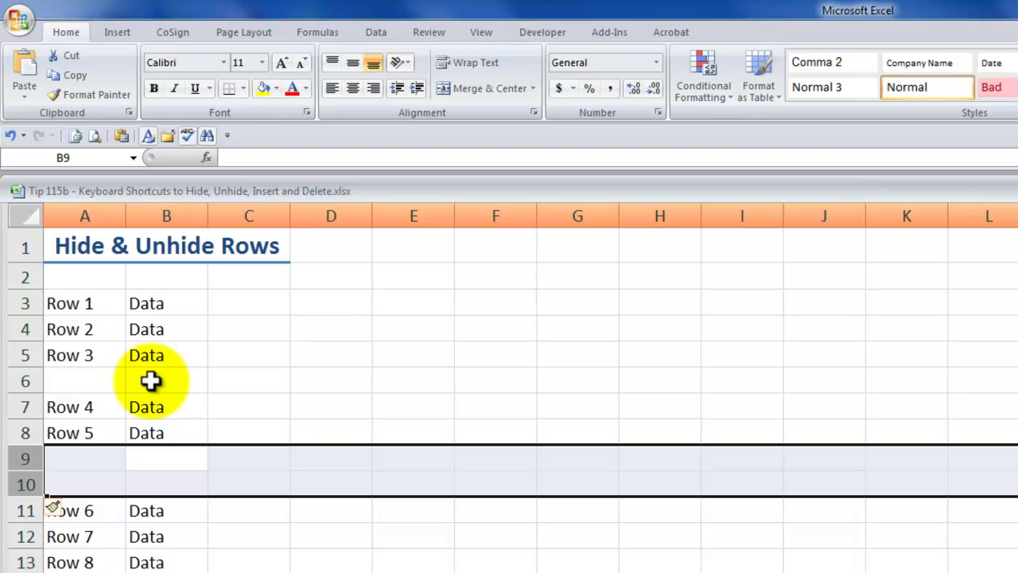
{"action": "key", "text": "ctrl+minus"}
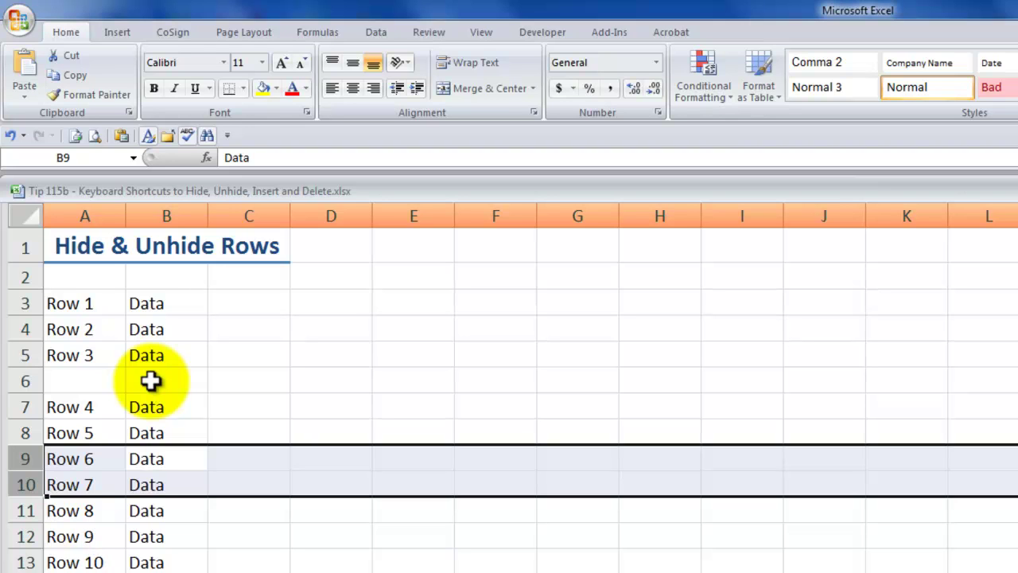
- Delete the blank row between "Row 3" and "Row 4" using the Entire row option
{"action": "left_click", "coordinate": [151, 381]}
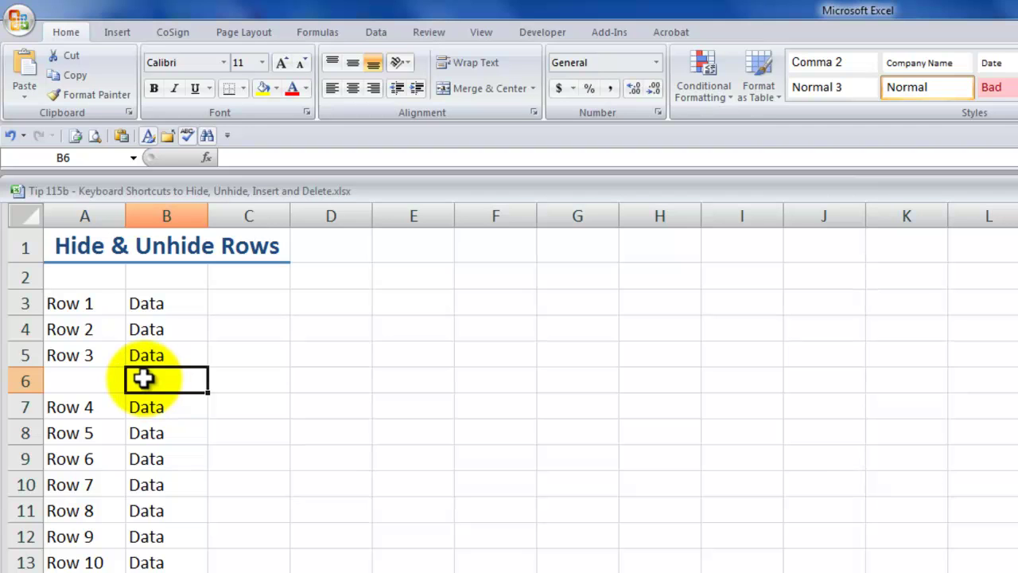
{"action": "key", "text": "ctrl+minus"}
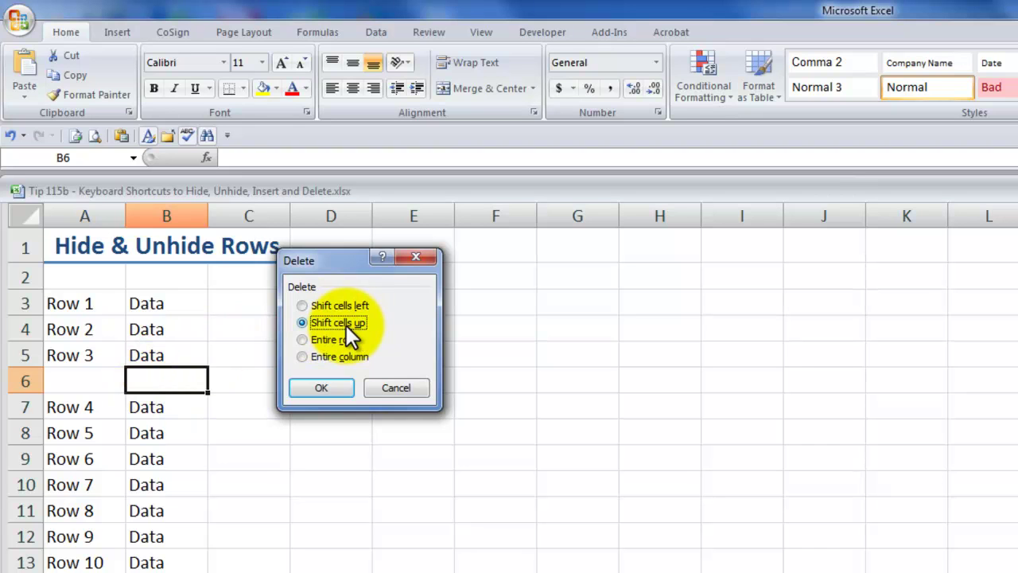
{"action": "left_click", "coordinate": [303, 340]}
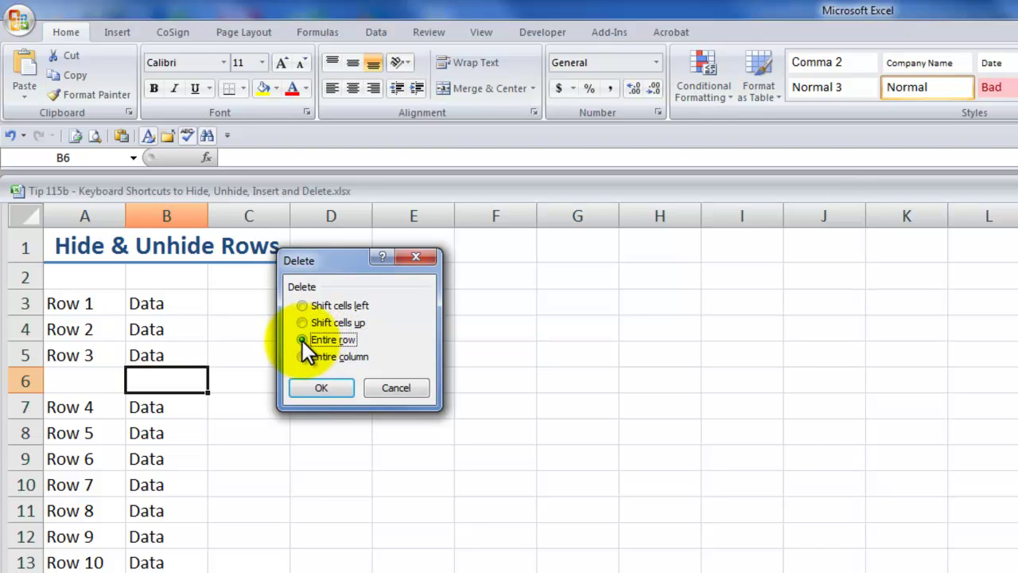
{"action": "key", "text": "Return"}
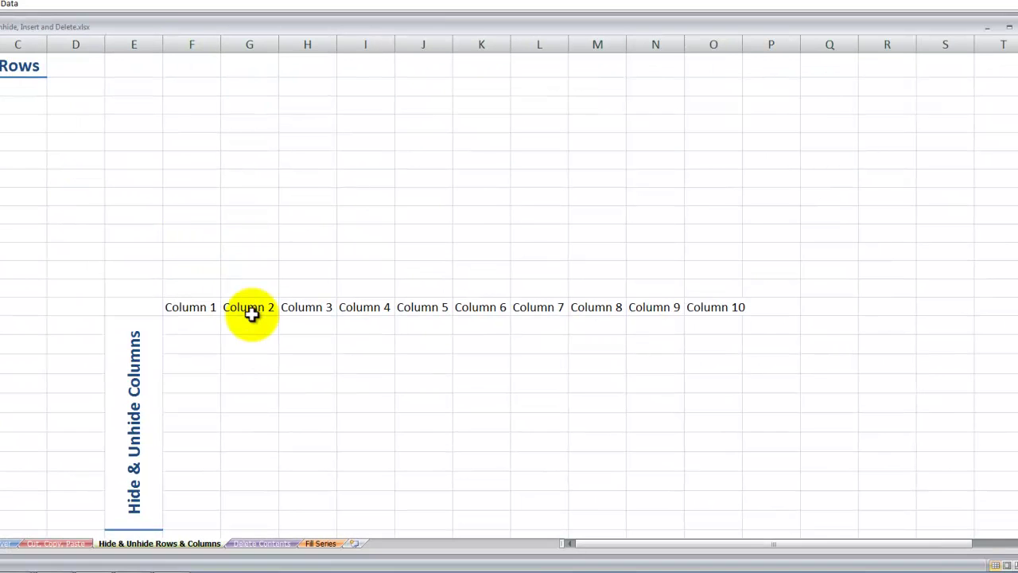
- Select the "Column 2" cell, and review the shortcuts for selecting a whole column or row on the Tasks to Cover sheet
{"action": "left_click", "coordinate": [251, 314]}
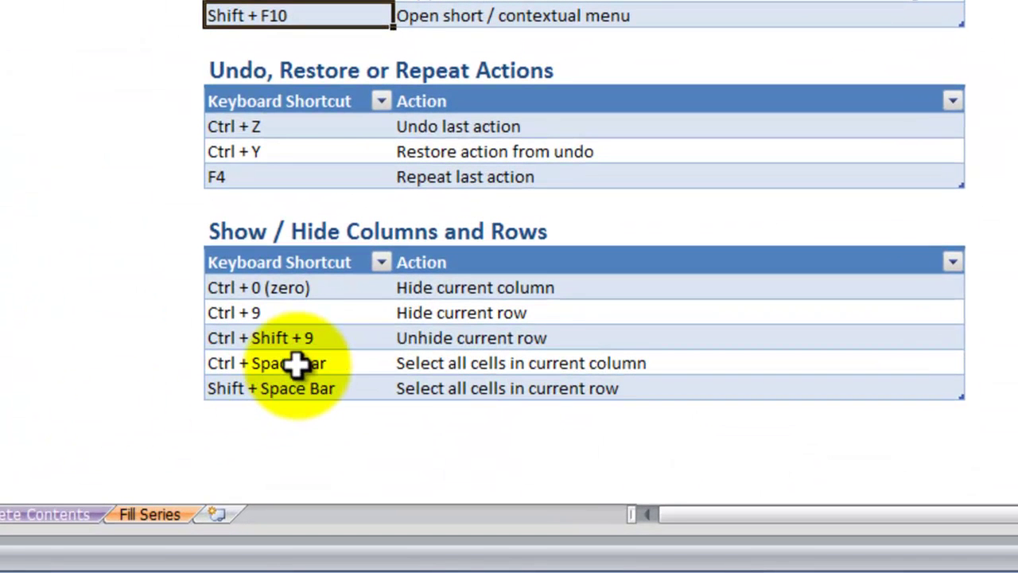
{"action": "left_click", "coordinate": [295, 364]}
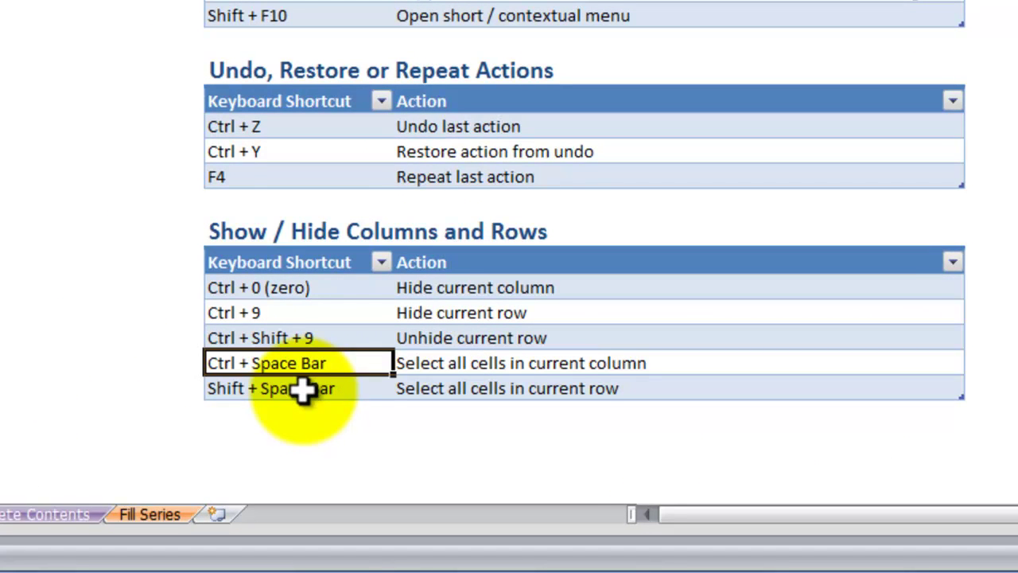
{"action": "left_click", "coordinate": [302, 389]}
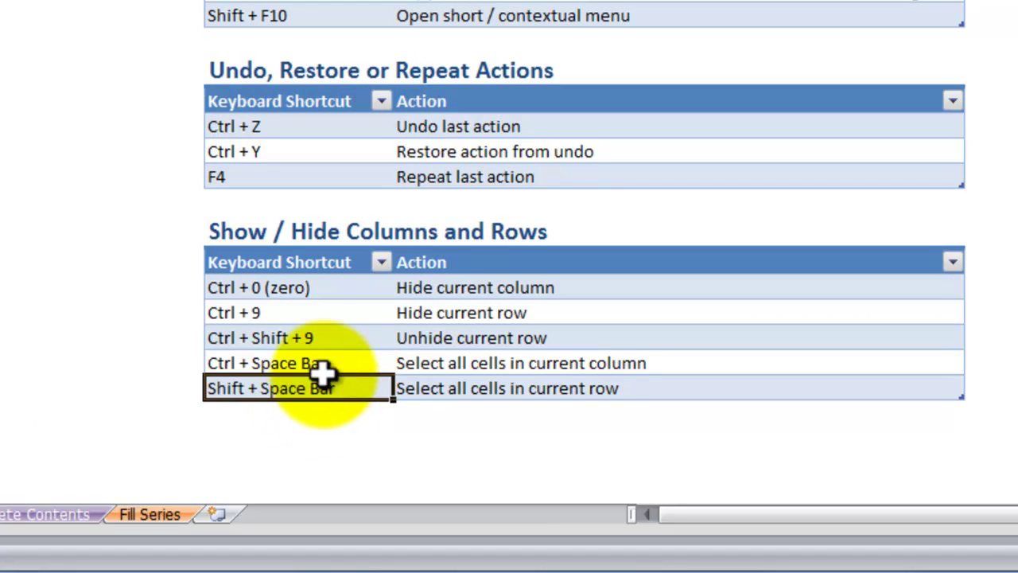
{"action": "left_click", "coordinate": [329, 363]}
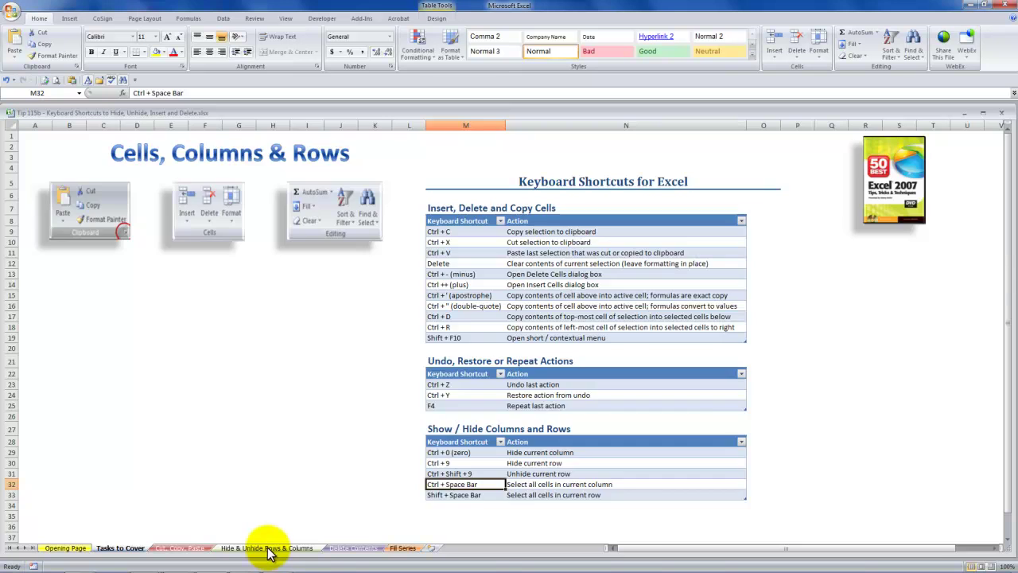
- On the Hide & Unhide Rows & Columns sheet, select columns G through J and insert four blank columns before "Column 2"
{"action": "left_click", "coordinate": [268, 547]}
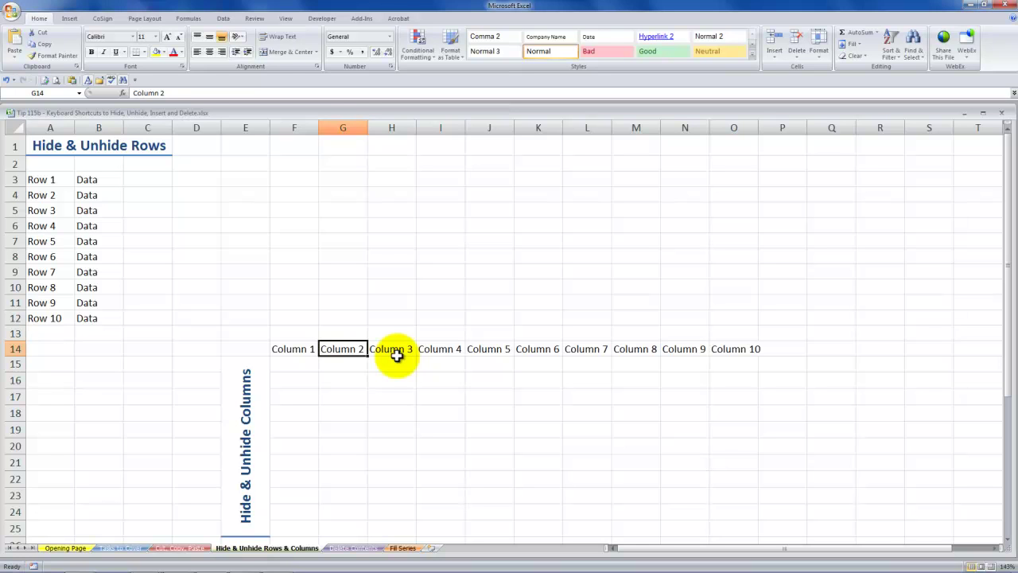
{"action": "key", "text": "shift+Right"}
{"action": "key", "text": "shift+Right"}
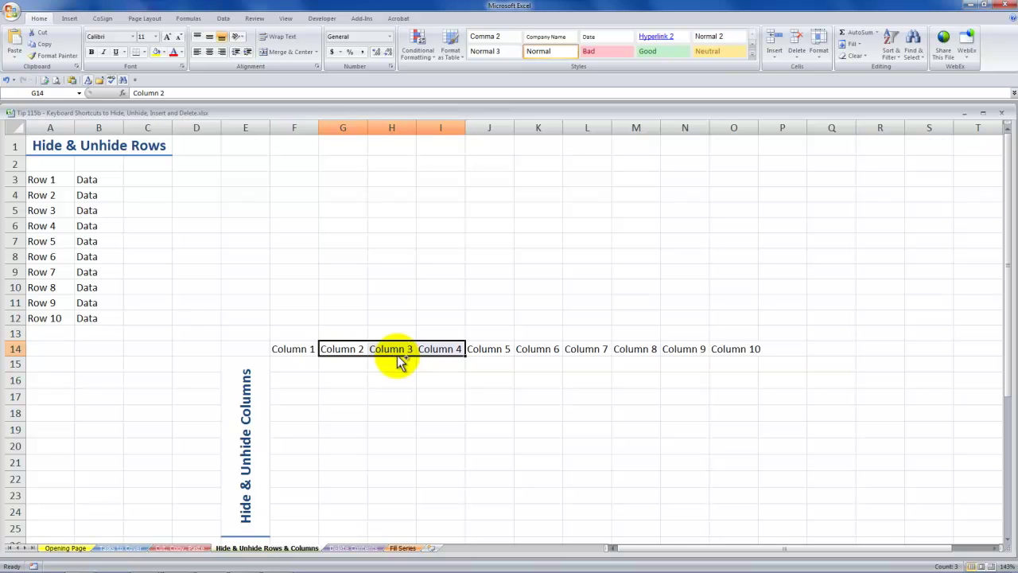
{"action": "key", "text": "ctrl+space"}
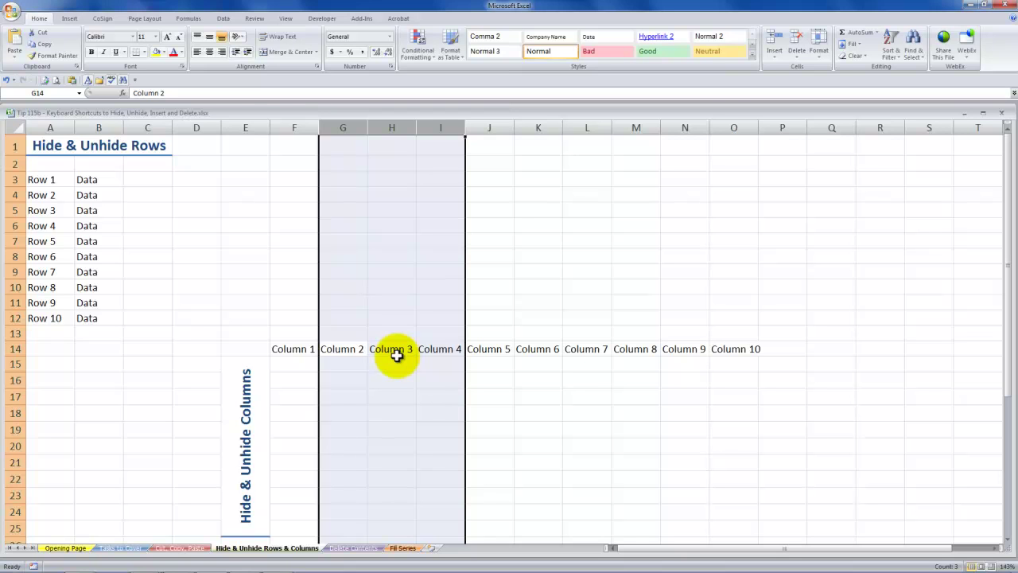
{"action": "key", "text": "shift+Right"}
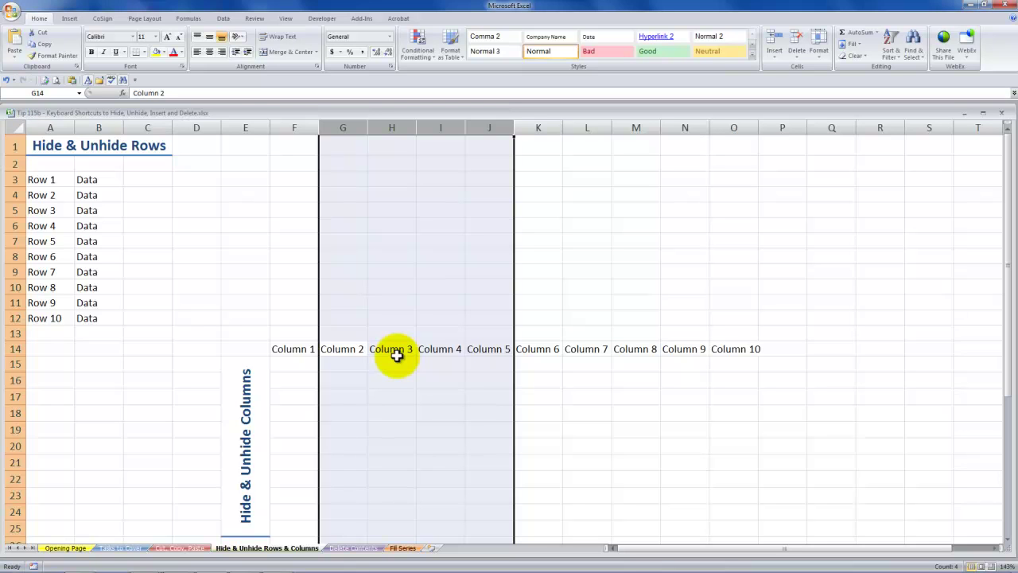
{"action": "key", "text": "shift+F10"}
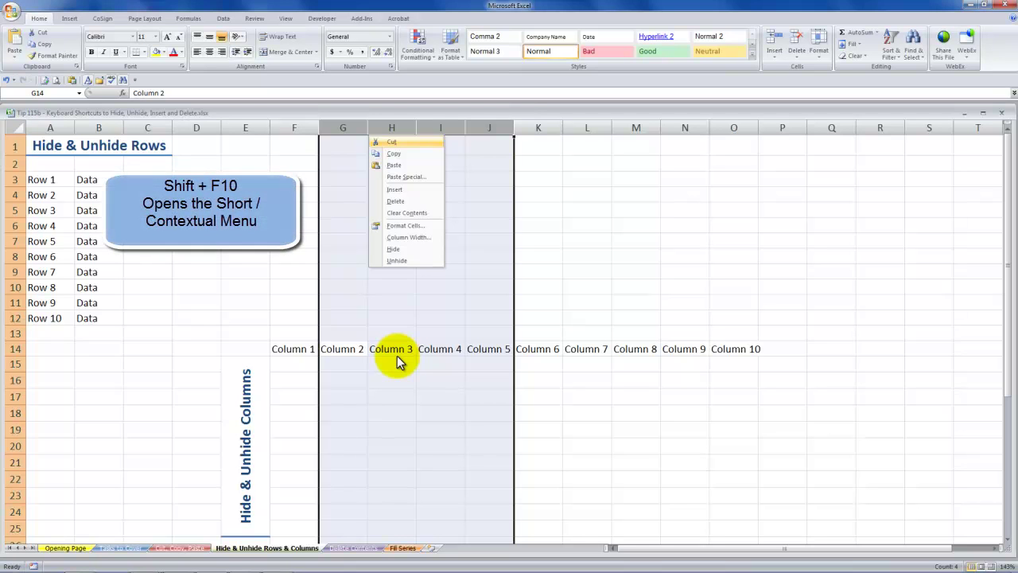
{"action": "key", "text": "Down"}
{"action": "key", "text": "Down"}
{"action": "key", "text": "Down"}
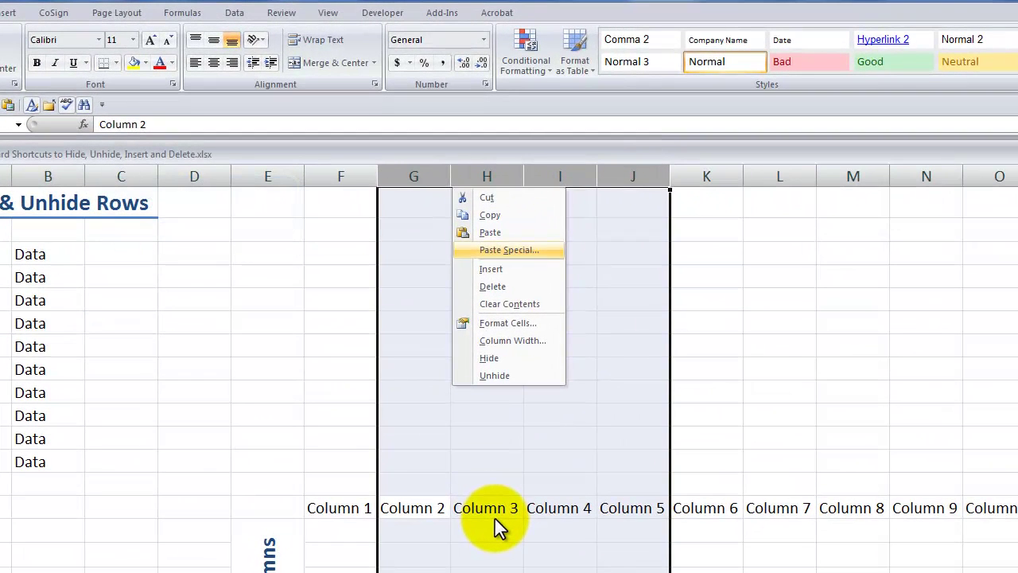
{"action": "key", "text": "Down"}
{"action": "key", "text": "Up"}
{"action": "key", "text": "i"}
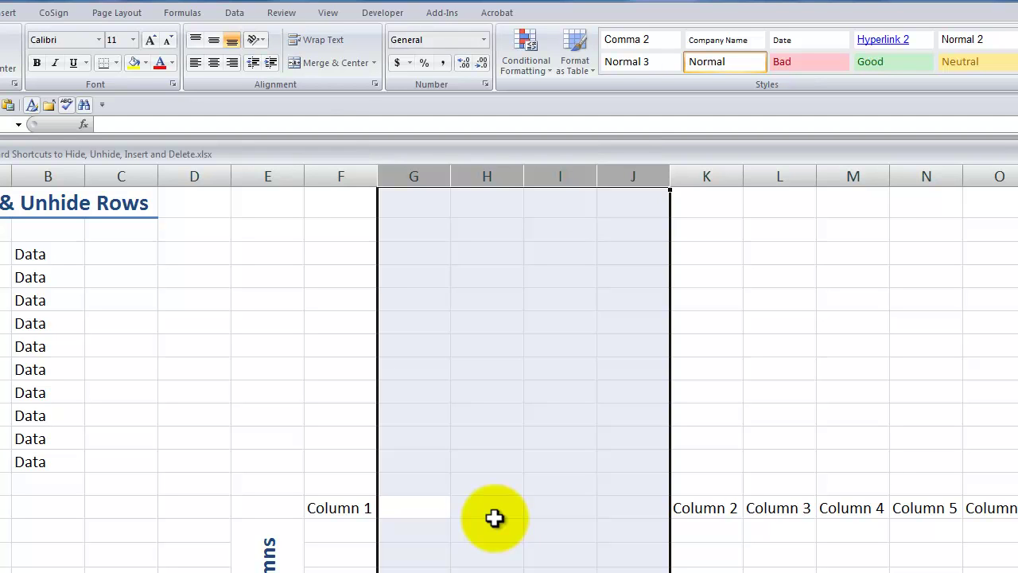
- Delete the four blank columns before "Column 2", insert four blank columns there again, and delete those as well
{"action": "key", "text": "shift+F10"}
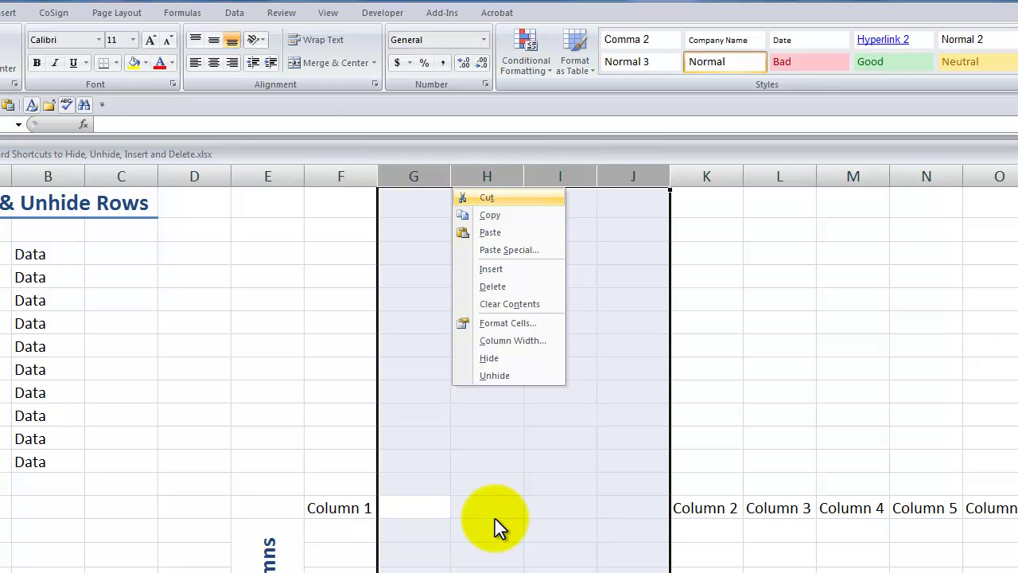
{"action": "key", "text": "d"}
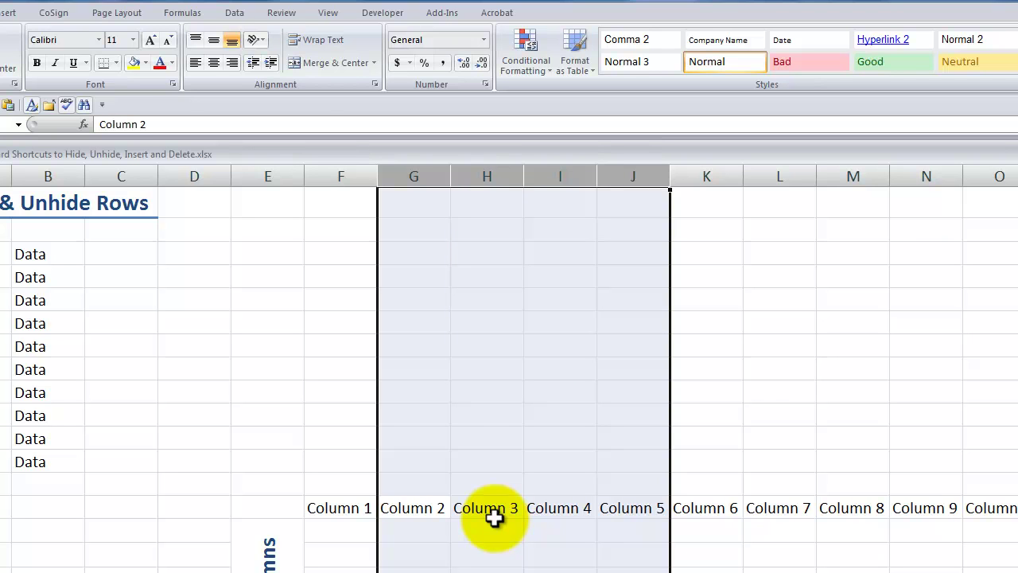
{"action": "key", "text": "ctrl+shift+plus"}
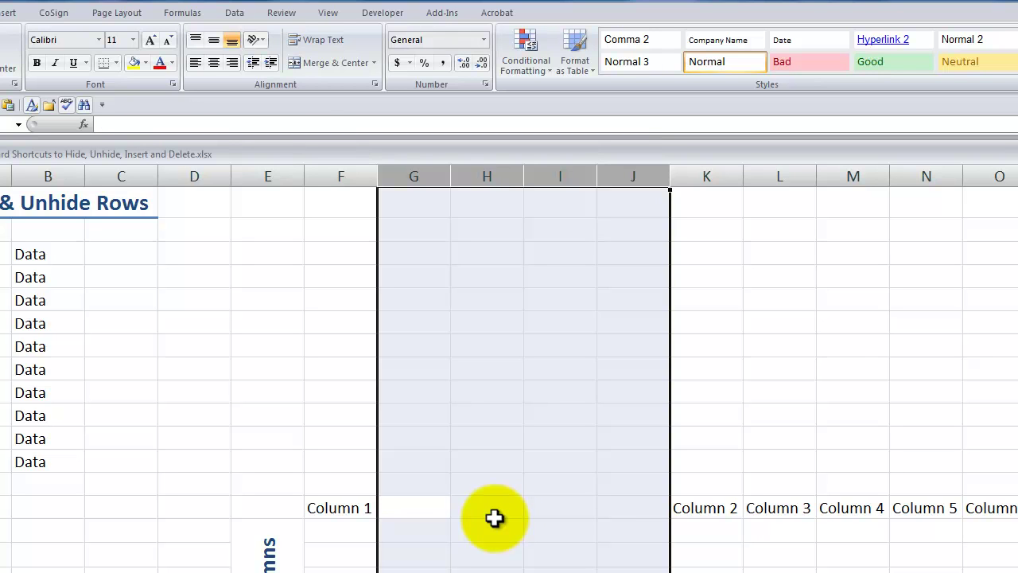
{"action": "key", "text": "ctrl+minus"}
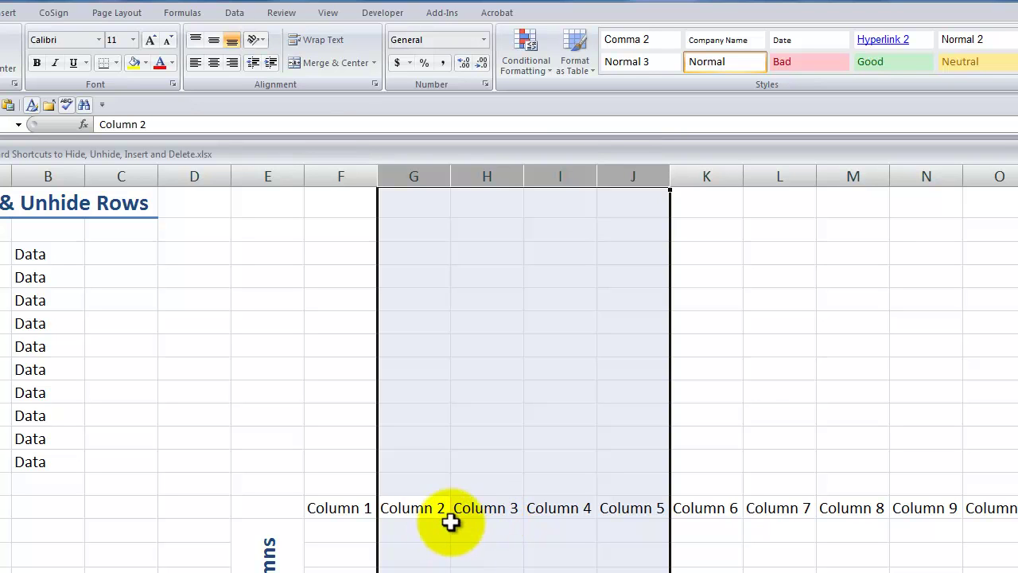
- Delete the whole column containing "Column 3" using the Entire column option, and undo the deletion
{"action": "left_click", "coordinate": [483, 509]}
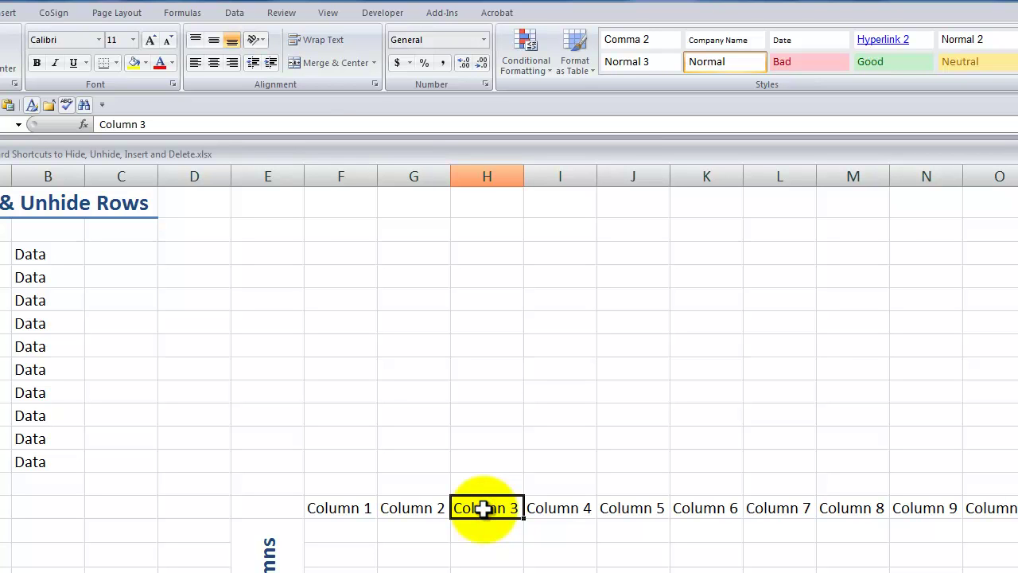
{"action": "key", "text": "ctrl+minus"}
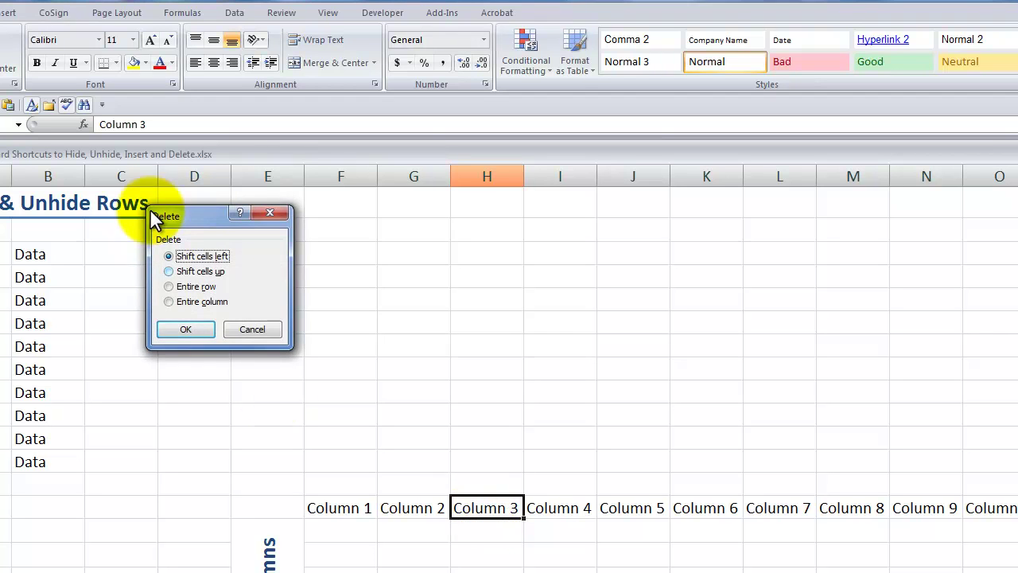
{"action": "left_click_drag", "start_coordinate": [170, 219], "coordinate": [196, 268]}
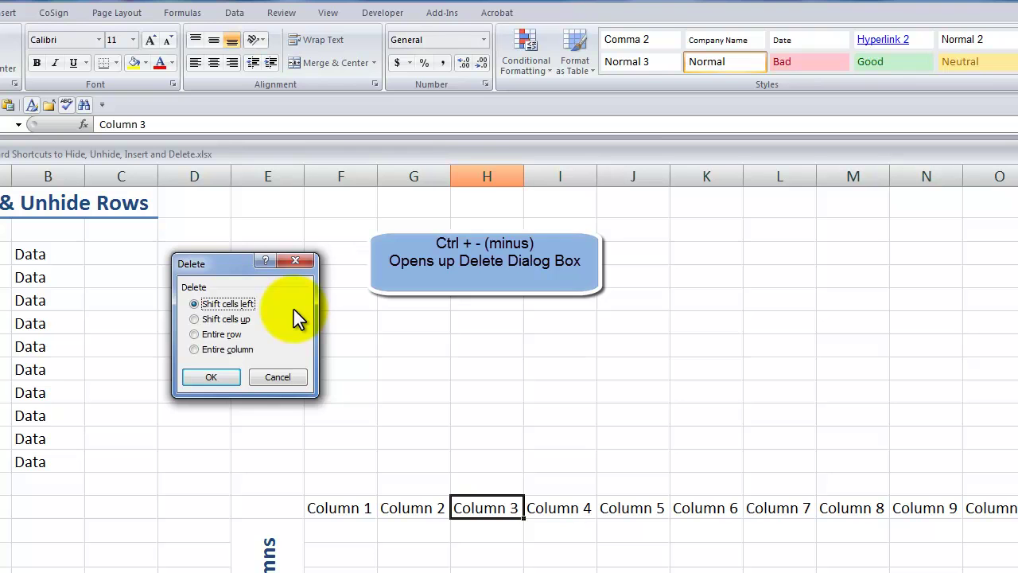
{"action": "key", "text": "Down"}
{"action": "key", "text": "Down"}
{"action": "key", "text": "Down"}
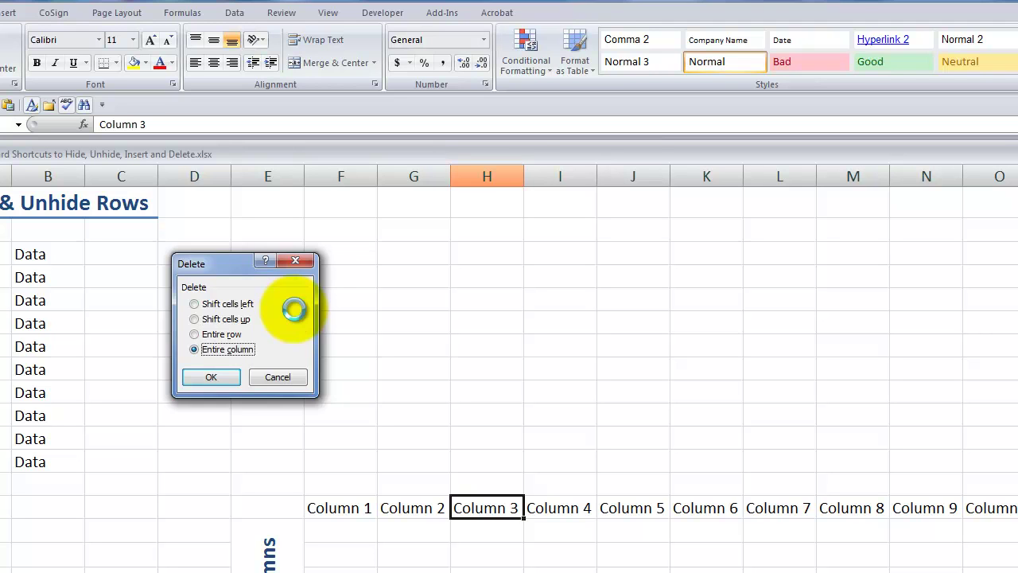
{"action": "key", "text": "Return"}
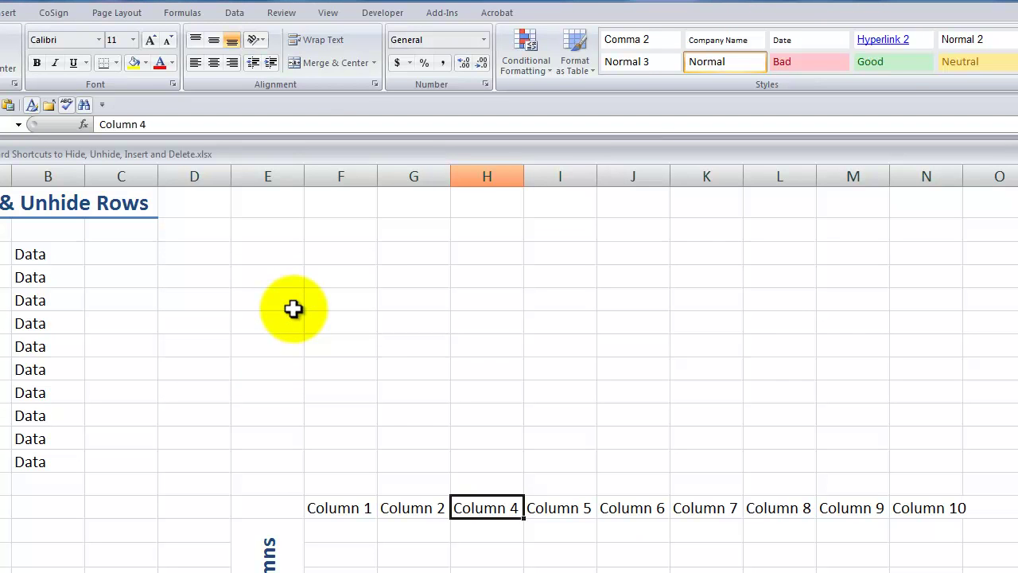
{"action": "key", "text": "ctrl+z"}
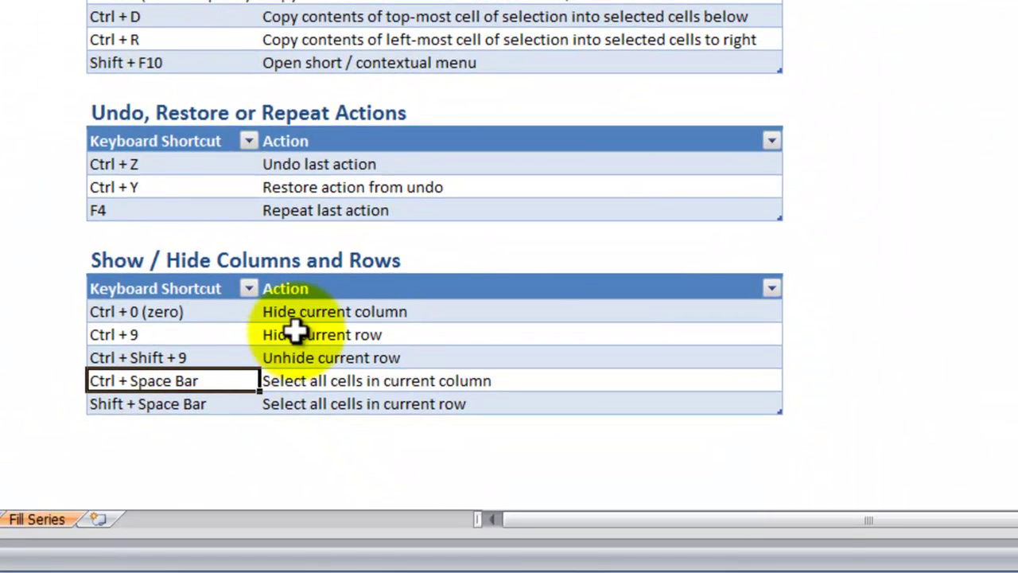
- Review the shortcuts for hiding the current column and the current row in the Show / Hide table on the Tasks to Cover sheet
{"action": "left_click", "coordinate": [297, 334]}
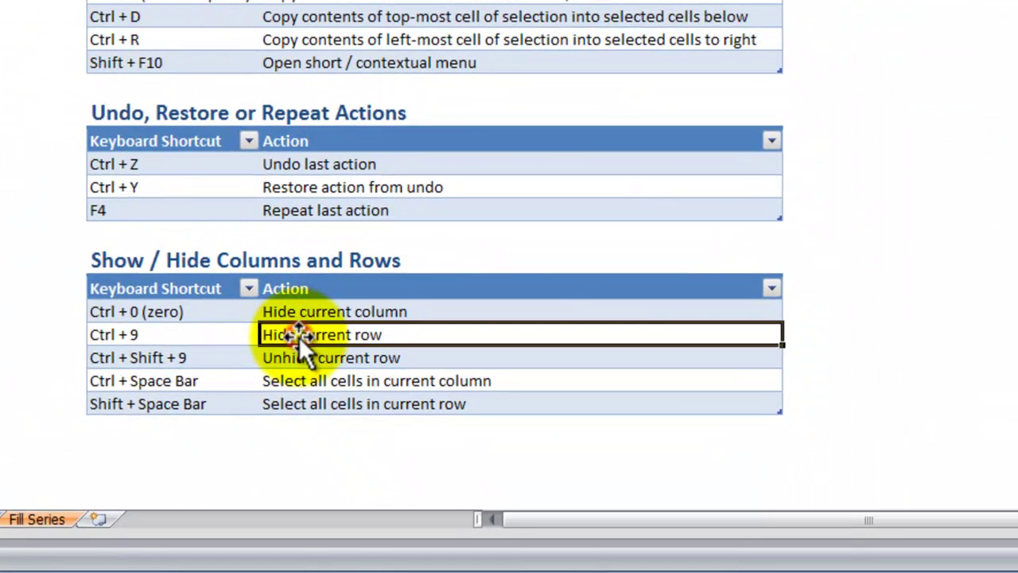
{"action": "left_click", "coordinate": [236, 311]}
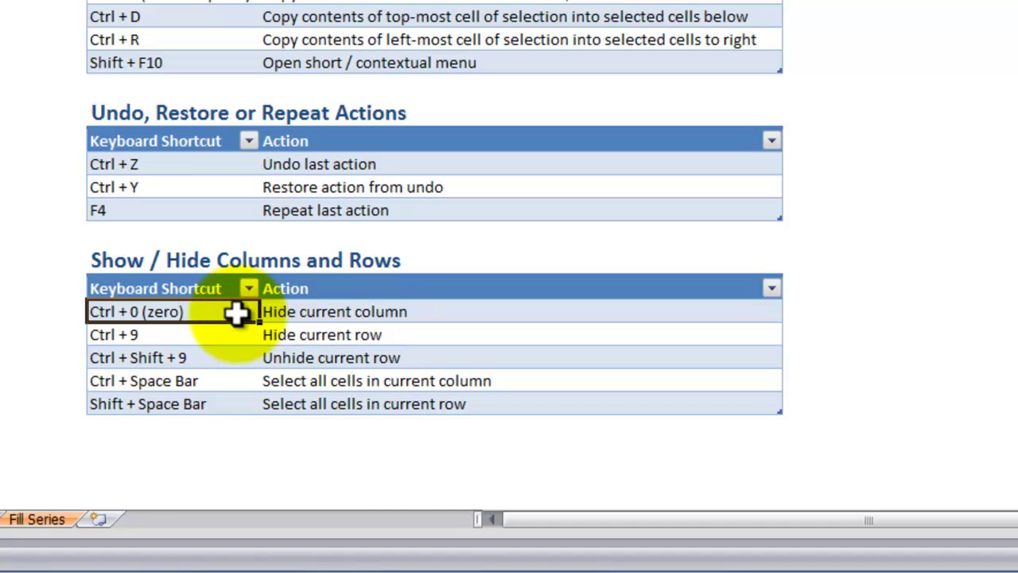
{"action": "left_click", "coordinate": [239, 334]}
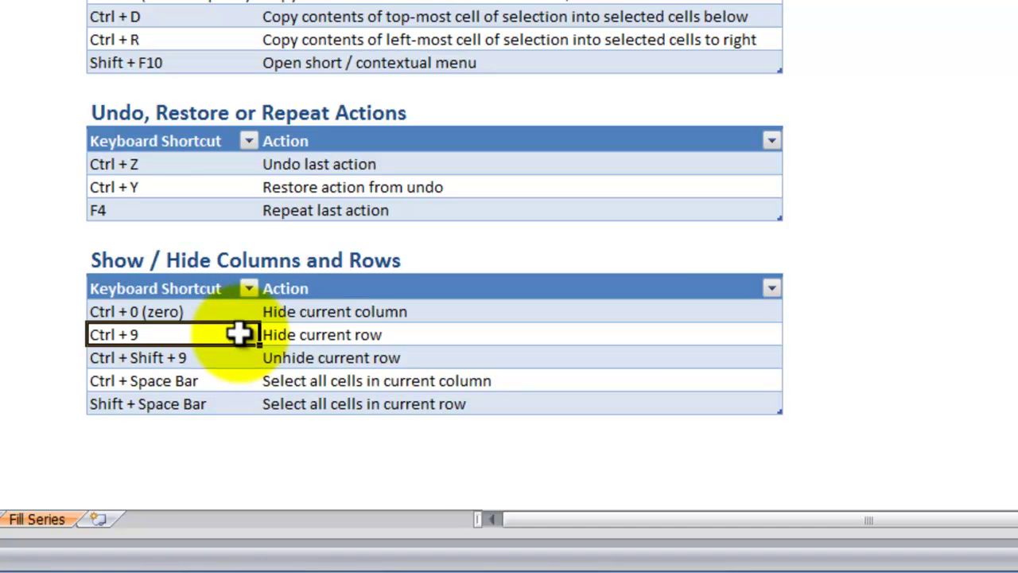
{"action": "left_click", "coordinate": [236, 311]}
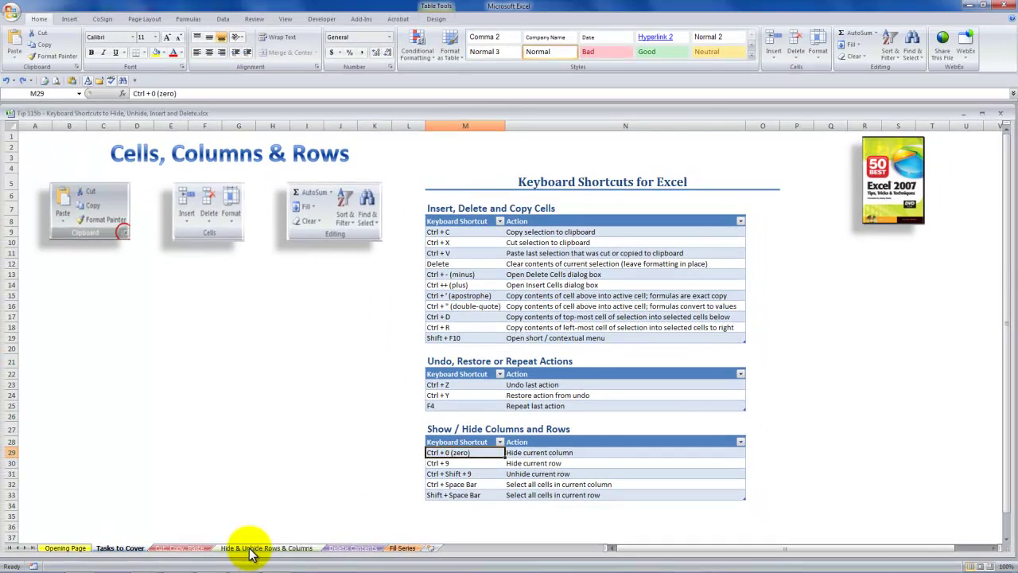
- On the Hide & Unhide Rows & Columns sheet, hide the rows containing the "Row 5" and "Row 9" entries
{"action": "left_click", "coordinate": [251, 548]}
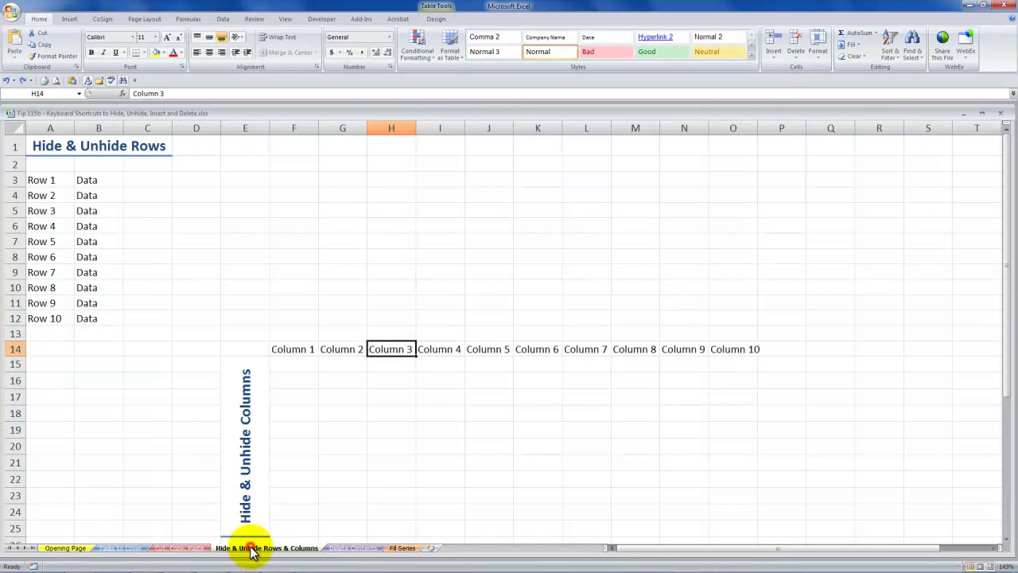
{"action": "left_click", "coordinate": [83, 241]}
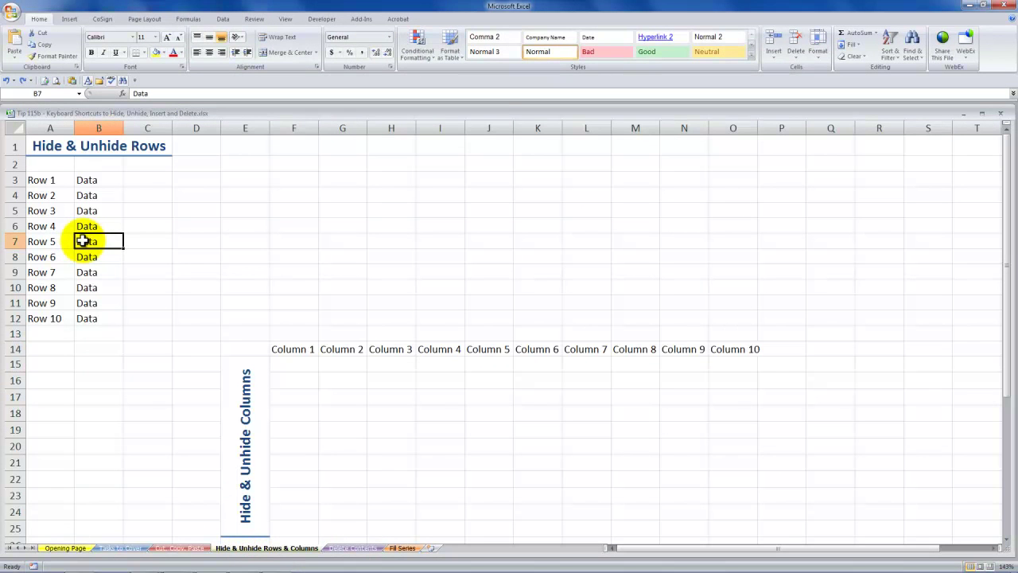
{"action": "key", "text": "ctrl+9"}
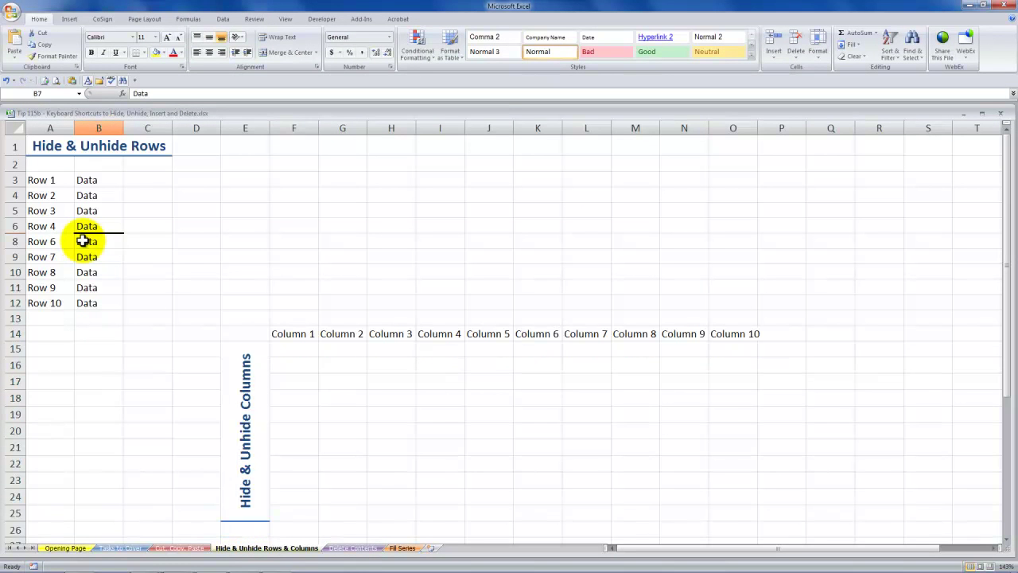
{"action": "left_click", "coordinate": [50, 287]}
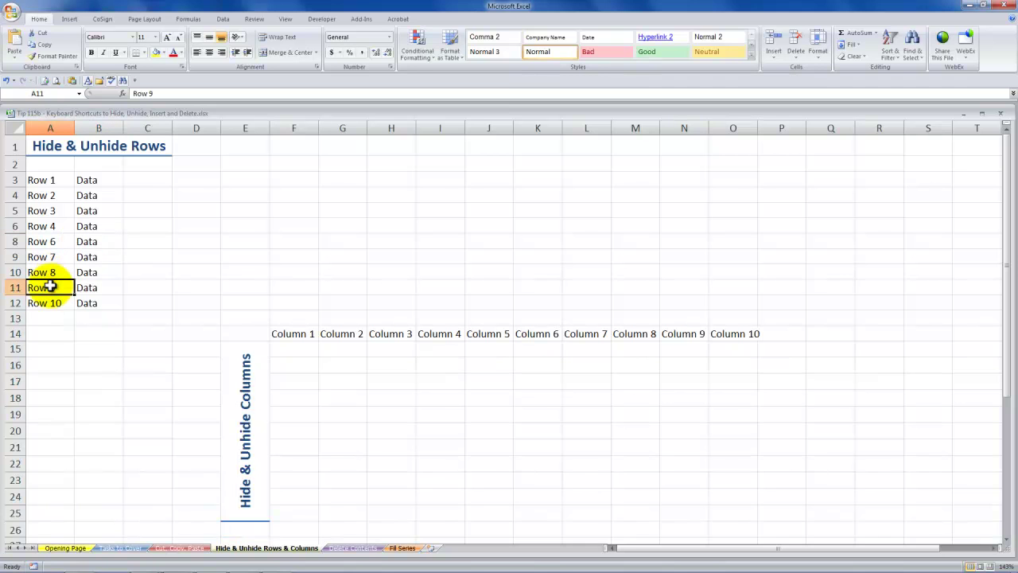
{"action": "key", "text": "ctrl+9"}
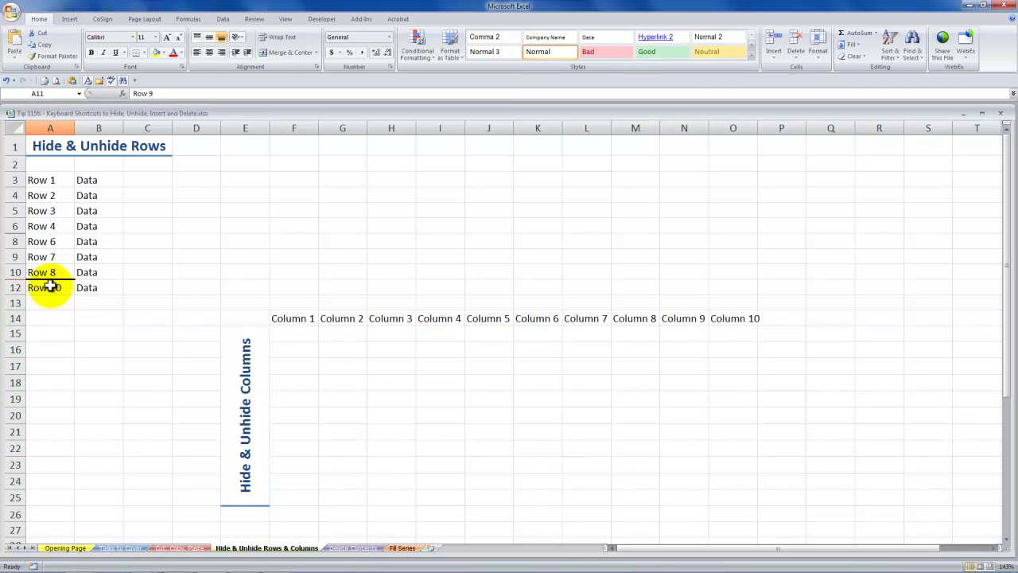
- Hide the columns containing the "Column 3" and "Column 6" entries
{"action": "left_click", "coordinate": [395, 318]}
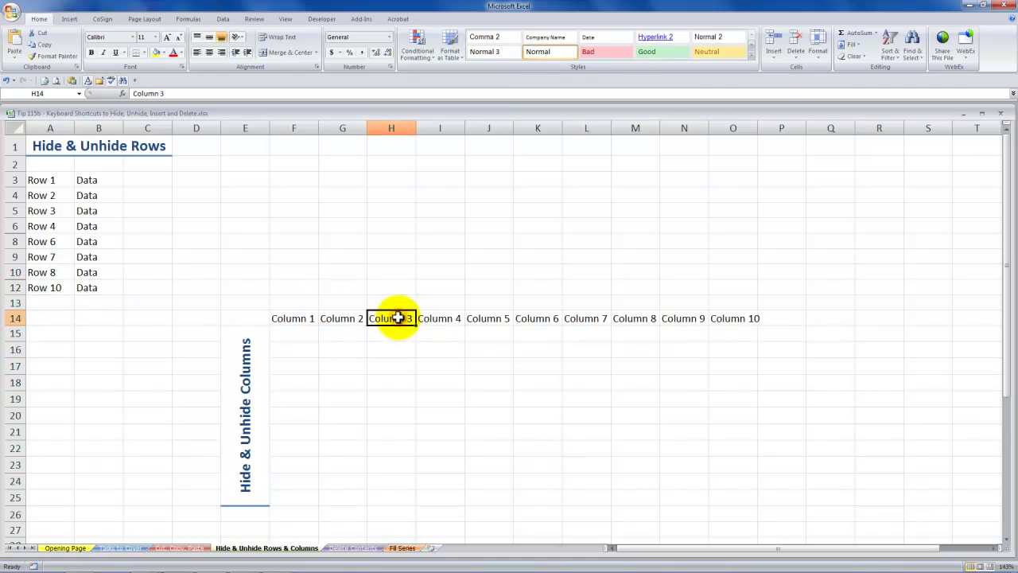
{"action": "key", "text": "ctrl+0"}
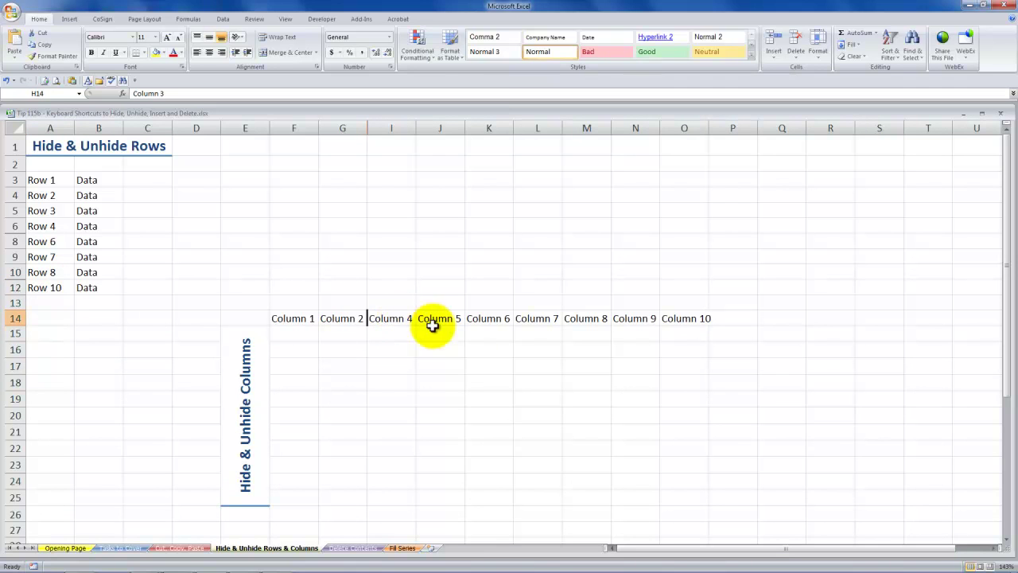
{"action": "left_click", "coordinate": [488, 318]}
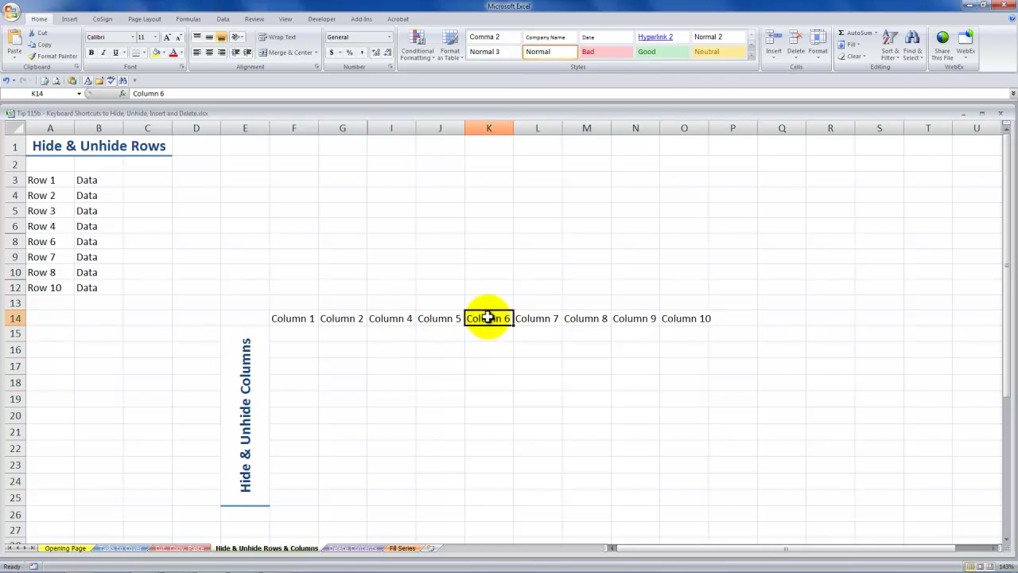
{"action": "key", "text": "ctrl+0"}
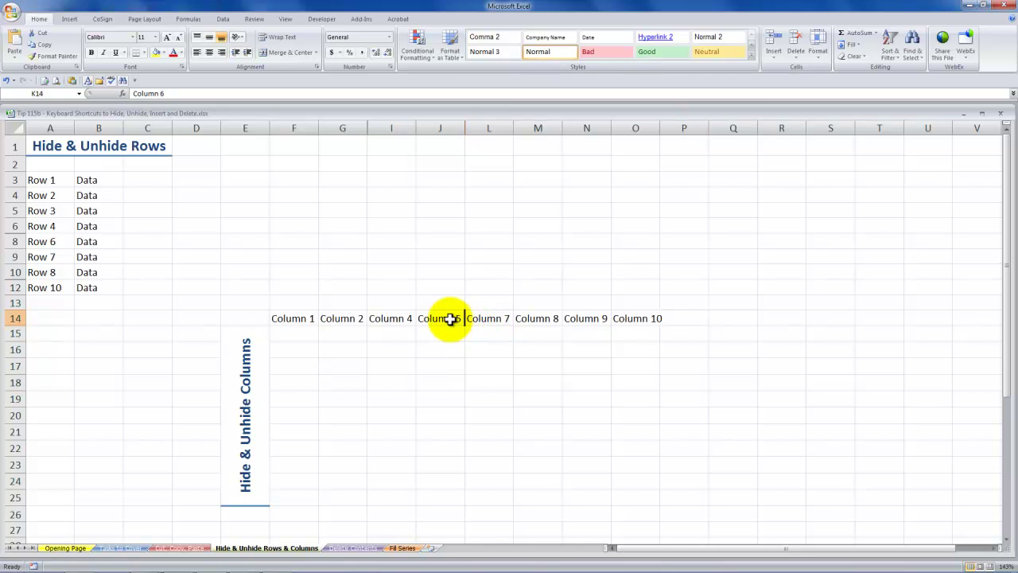
- Select the whole columns of "Column 5" and "Column 7", unhide "Column 6" between them, and undo the unhiding
{"action": "left_click", "coordinate": [450, 318]}
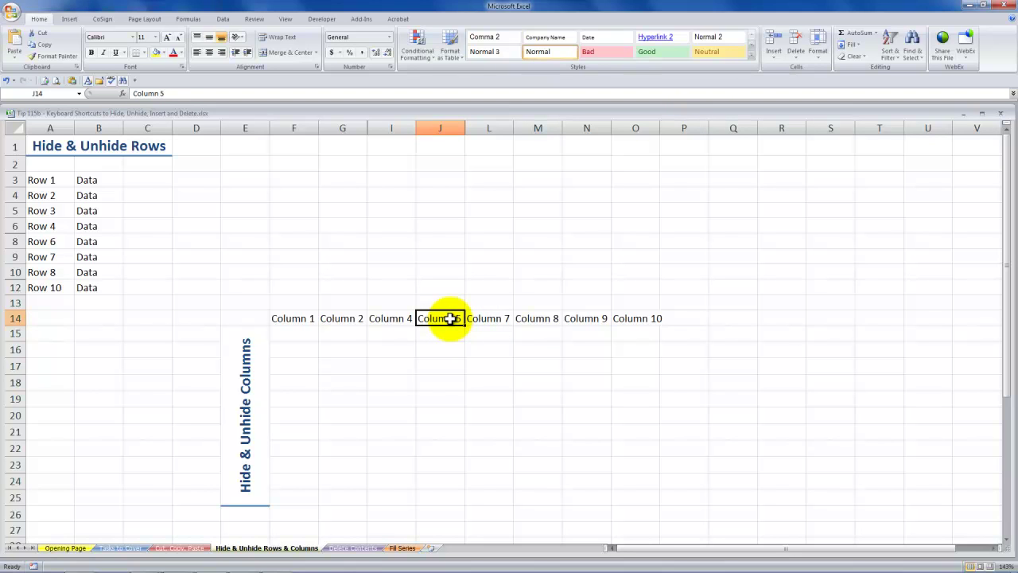
{"action": "key", "text": "shift+Right"}
{"action": "key", "text": "Left"}
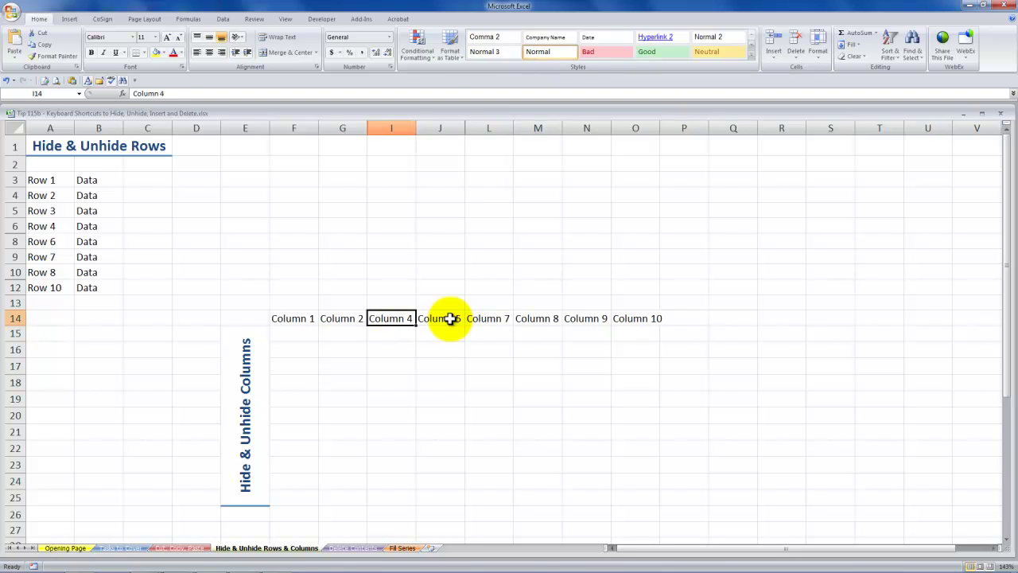
{"action": "key", "text": "Right"}
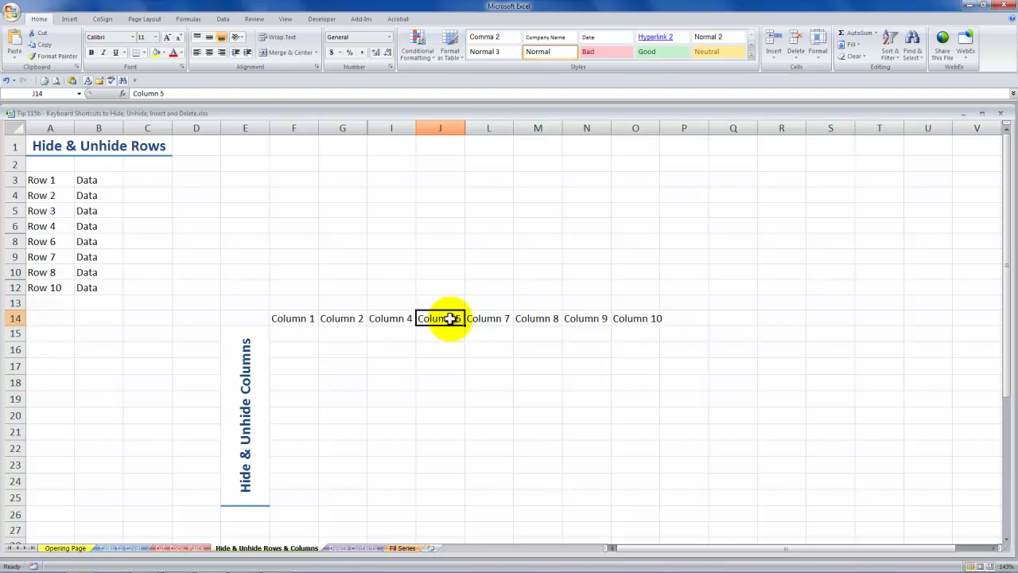
{"action": "key", "text": "shift+Right"}
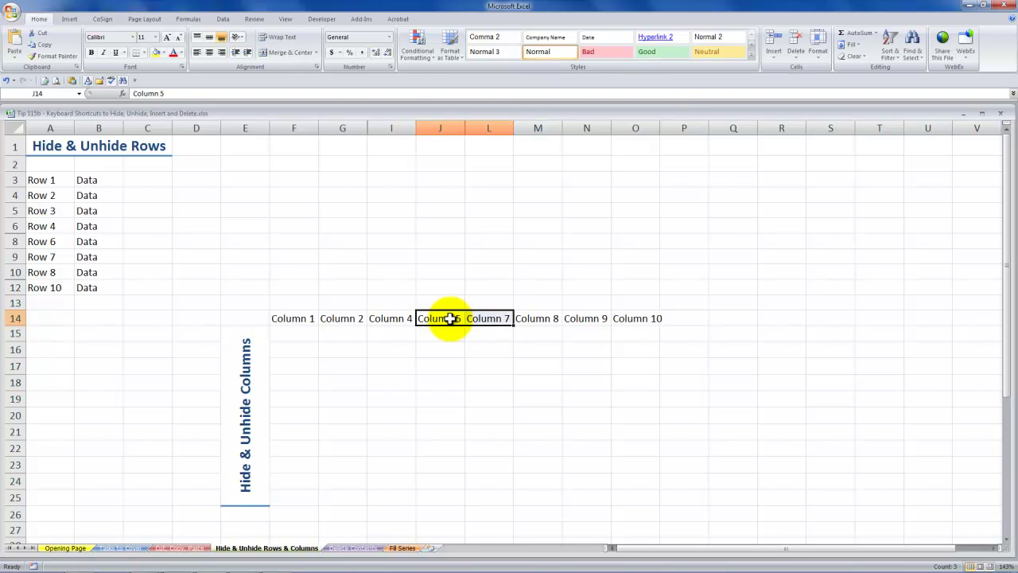
{"action": "key", "text": "ctrl+space"}
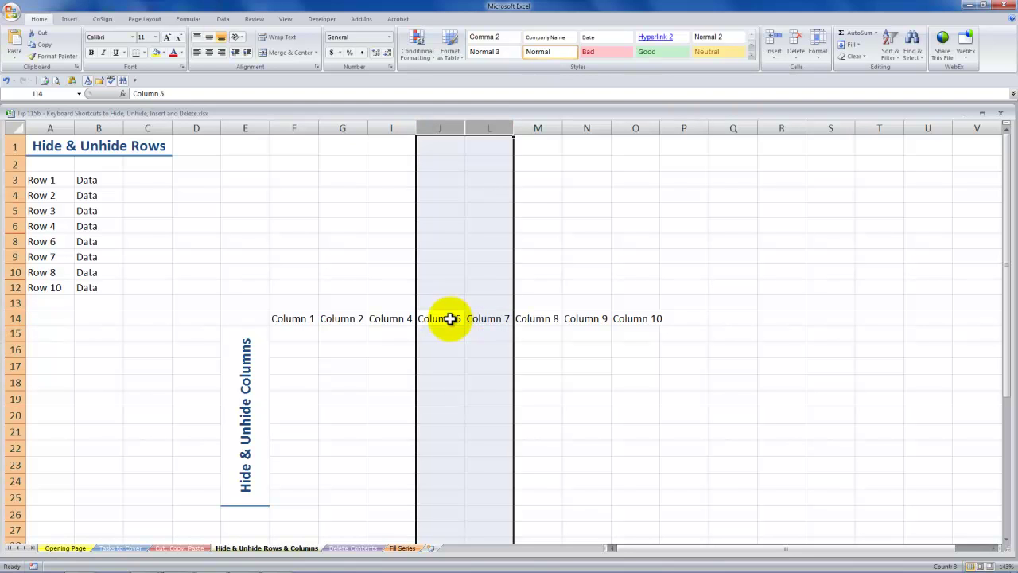
{"action": "key", "text": "shift+F10"}
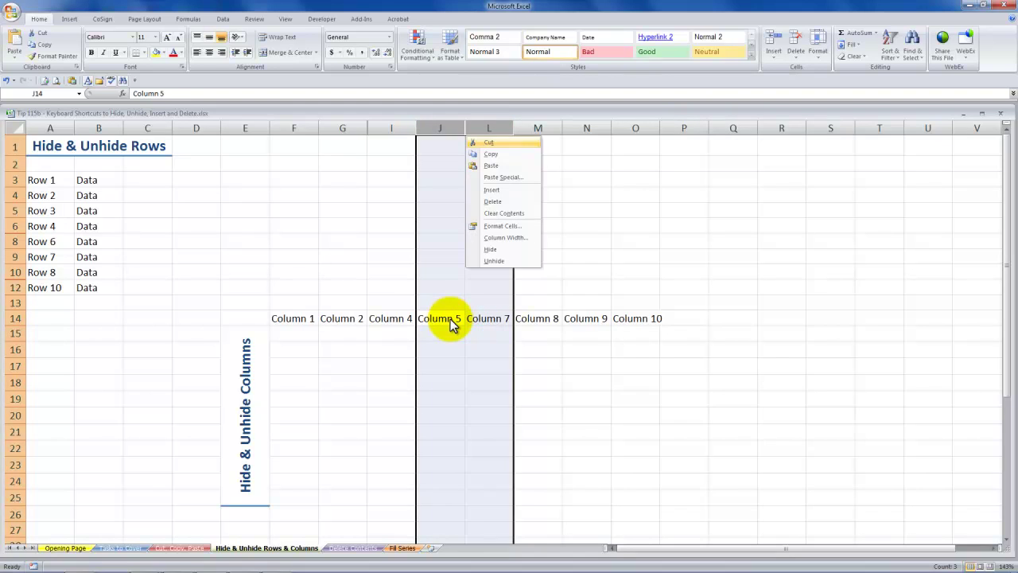
{"action": "key", "text": "u"}
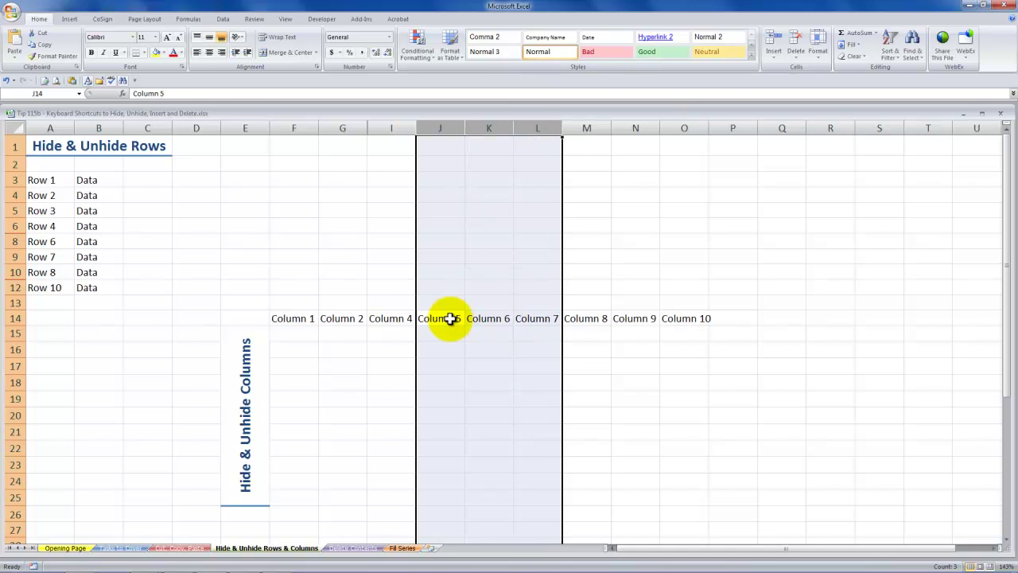
{"action": "key", "text": "ctrl+0"}
- Select the whole columns of "Column 5" and "Column 7" and unhide the "Column 6" column between them
{"action": "left_click", "coordinate": [450, 318]}
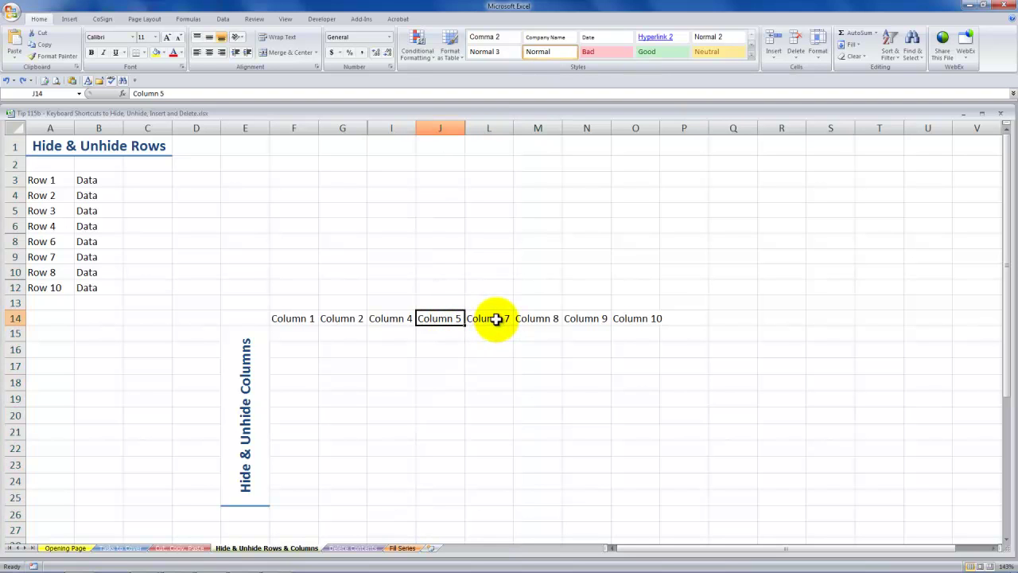
{"action": "key", "text": "shift+Right"}
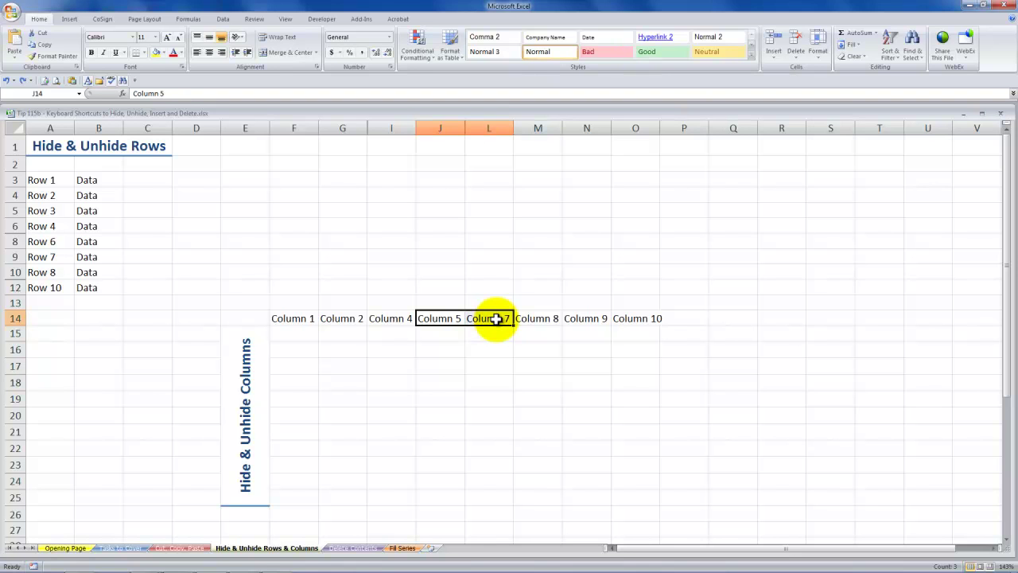
{"action": "key", "text": "ctrl+space"}
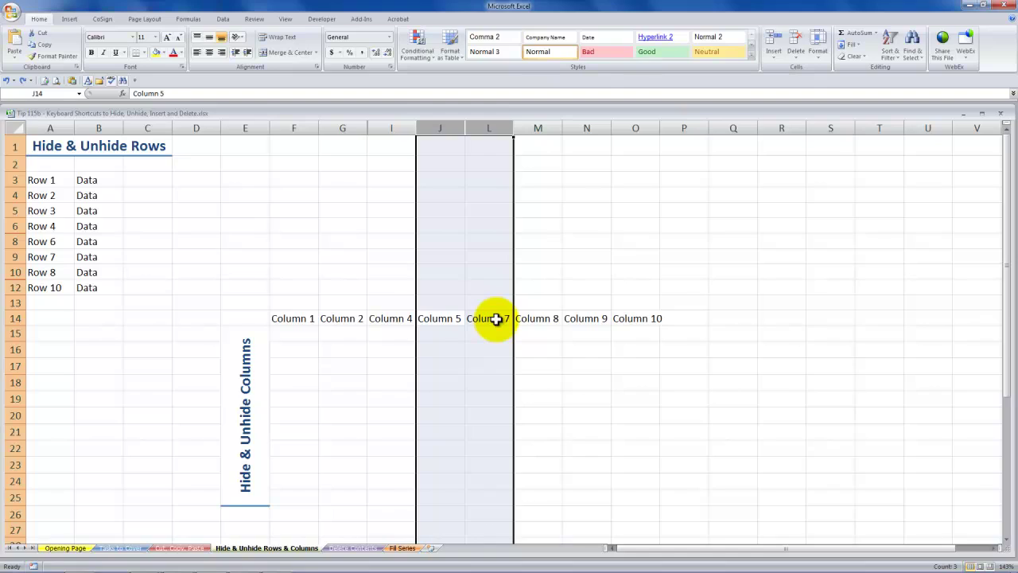
{"action": "right_click", "coordinate": [496, 319]}
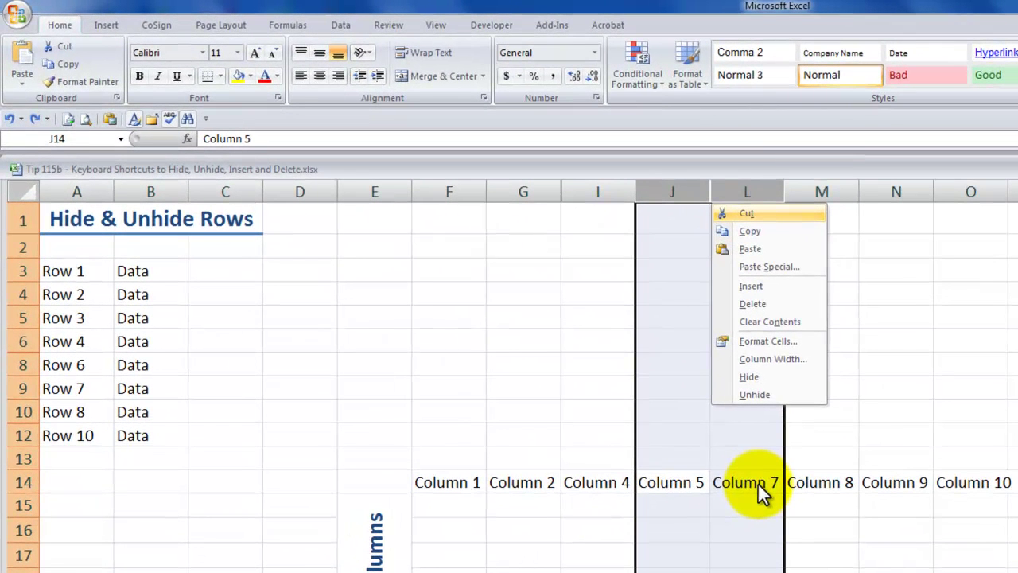
{"action": "key", "text": "Down"}
{"action": "key", "text": "Down"}
{"action": "key", "text": "Down"}
{"action": "key", "text": "Down"}
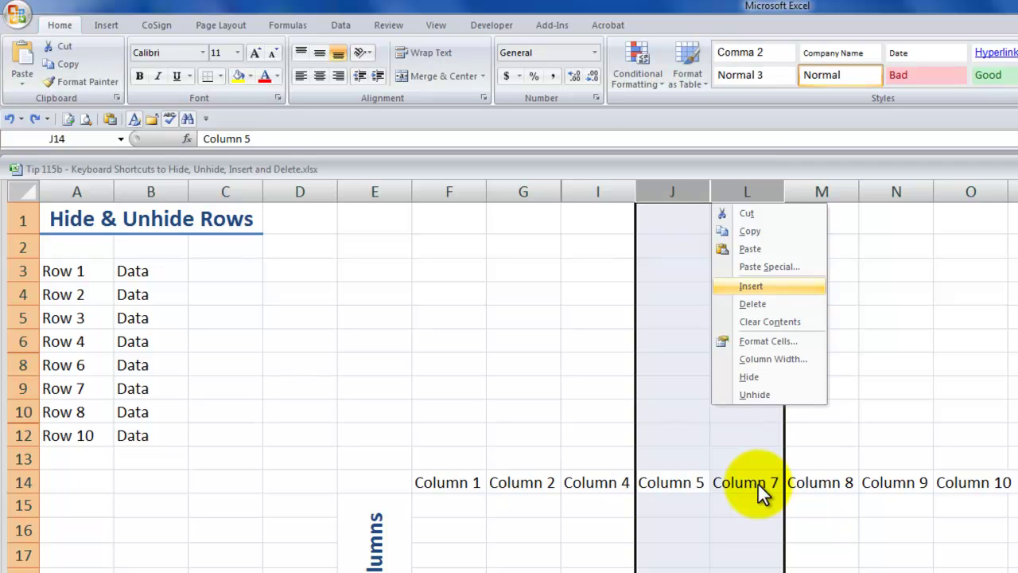
{"action": "key", "text": "u"}
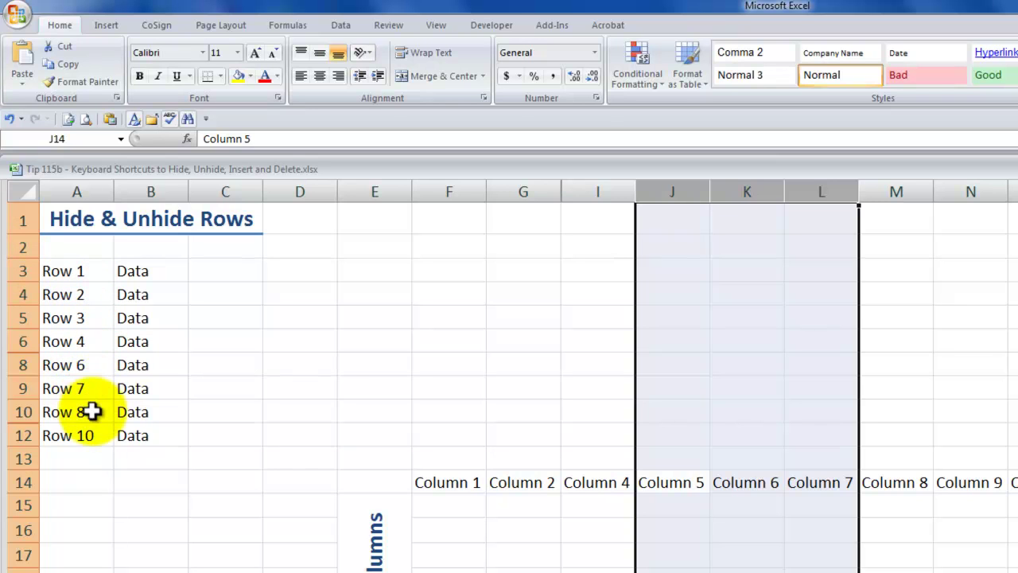
- Select the entire rows from "Row 1" through "Row 10" and unhide all hidden rows among them
{"action": "left_click", "coordinate": [89, 273]}
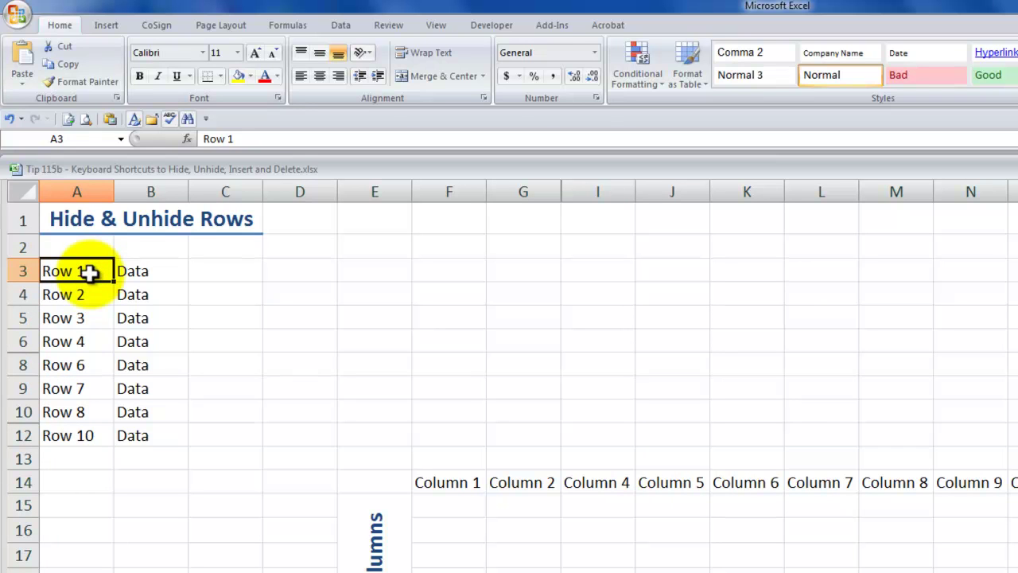
{"action": "key", "text": "ctrl+shift+Down"}
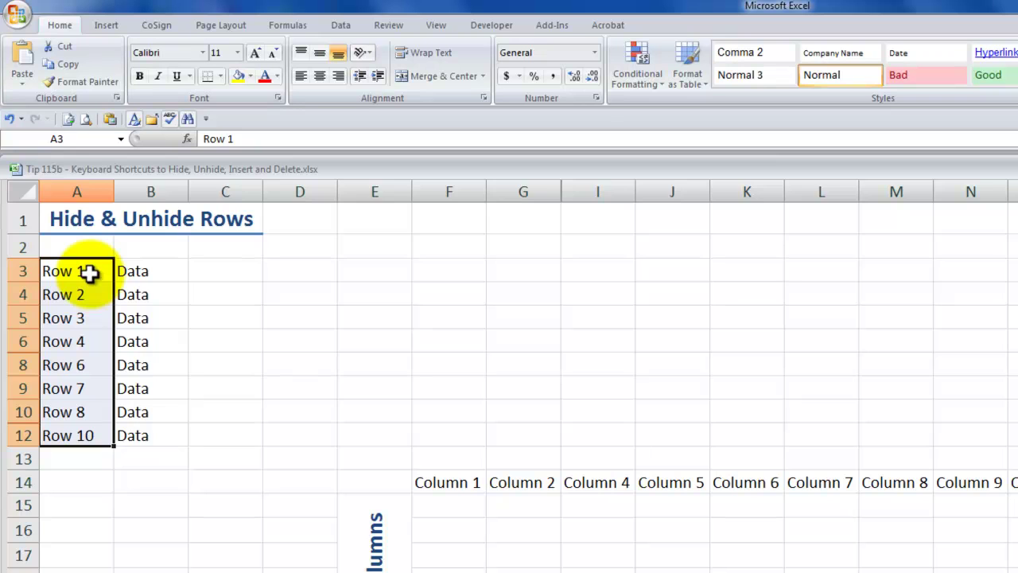
{"action": "key", "text": "shift+space"}
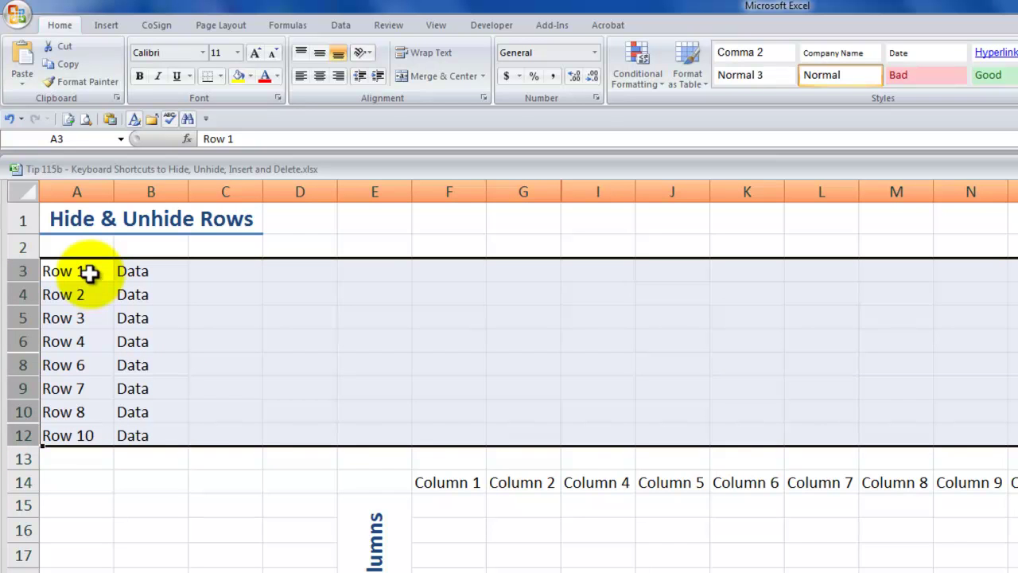
{"action": "right_click", "coordinate": [89, 273]}
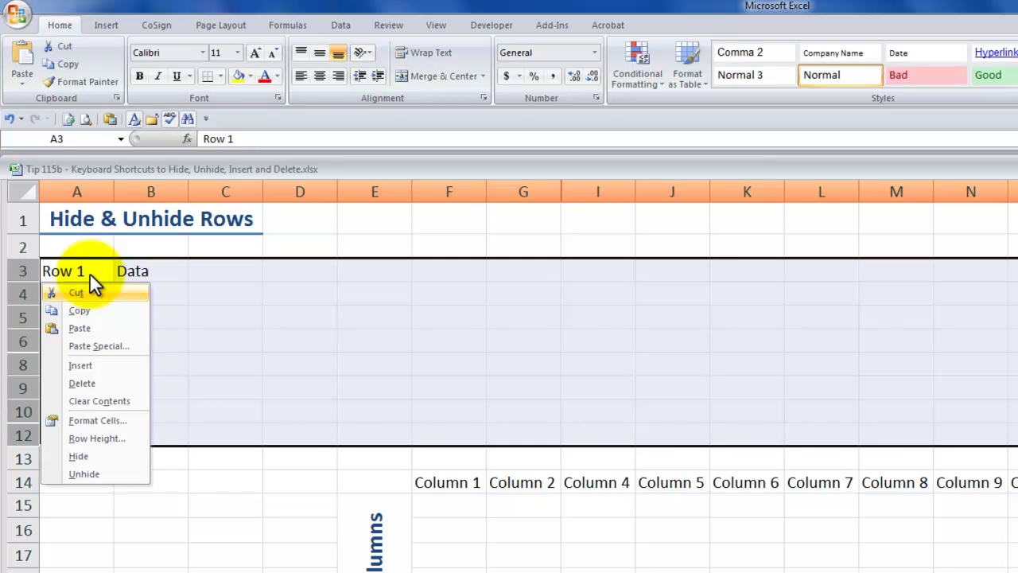
{"action": "key", "text": "u"}
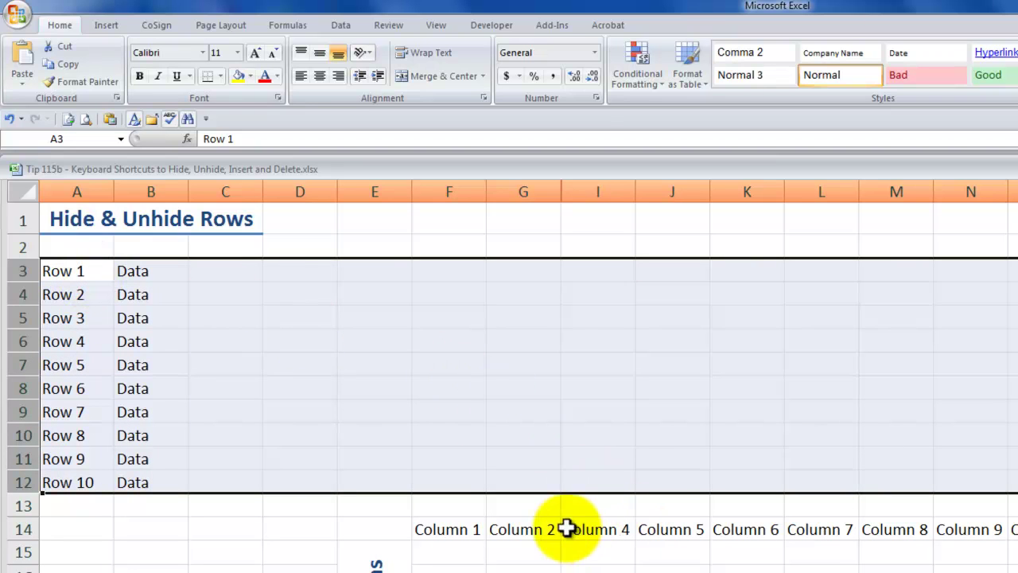
- Hide the row containing "Row 4", and unhide it by selecting the entire rows of "Row 3" and "Row 5"
{"action": "left_click", "coordinate": [97, 341]}
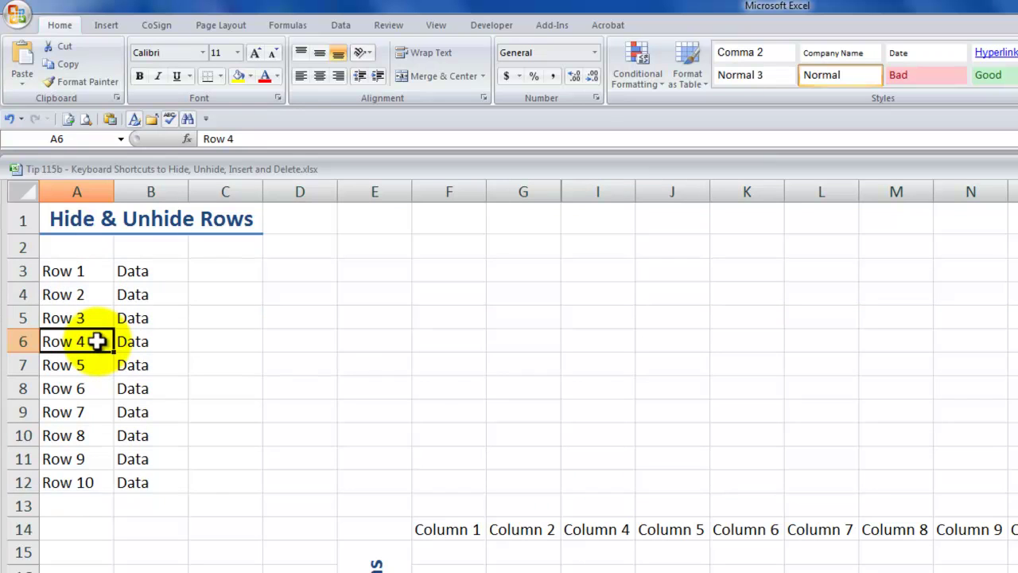
{"action": "key", "text": "ctrl+9"}
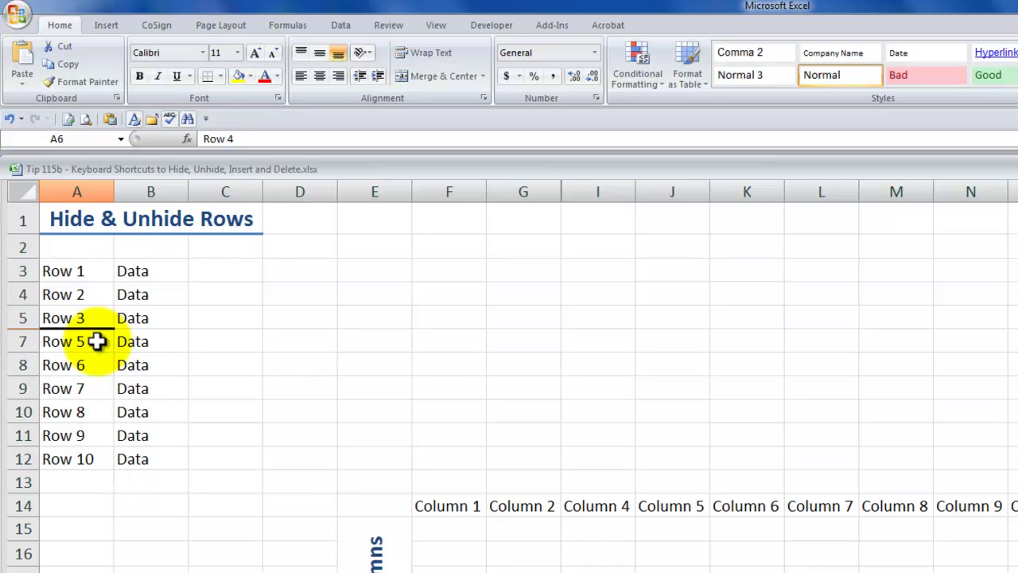
{"action": "key", "text": "Up"}
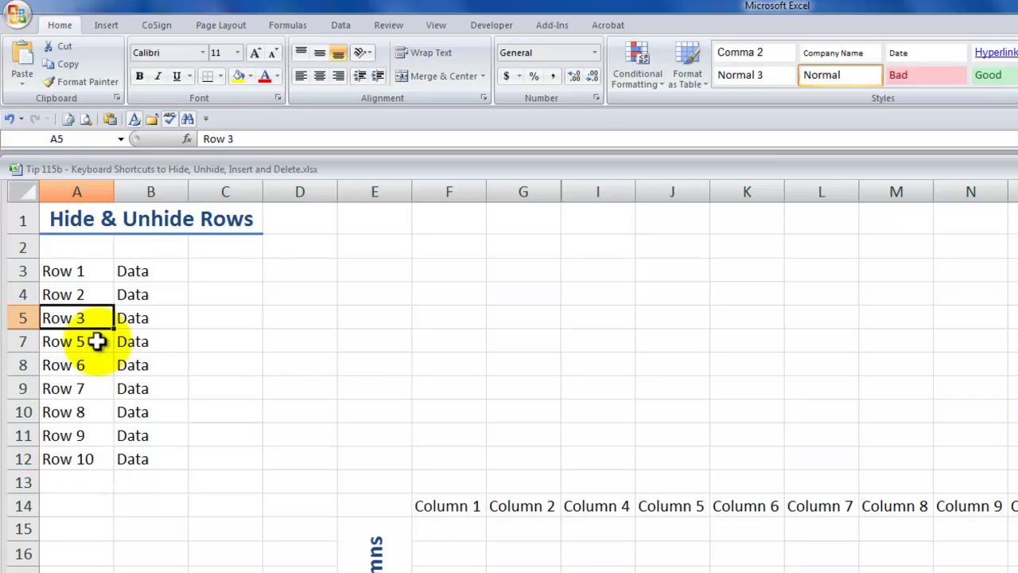
{"action": "key", "text": "shift+Down"}
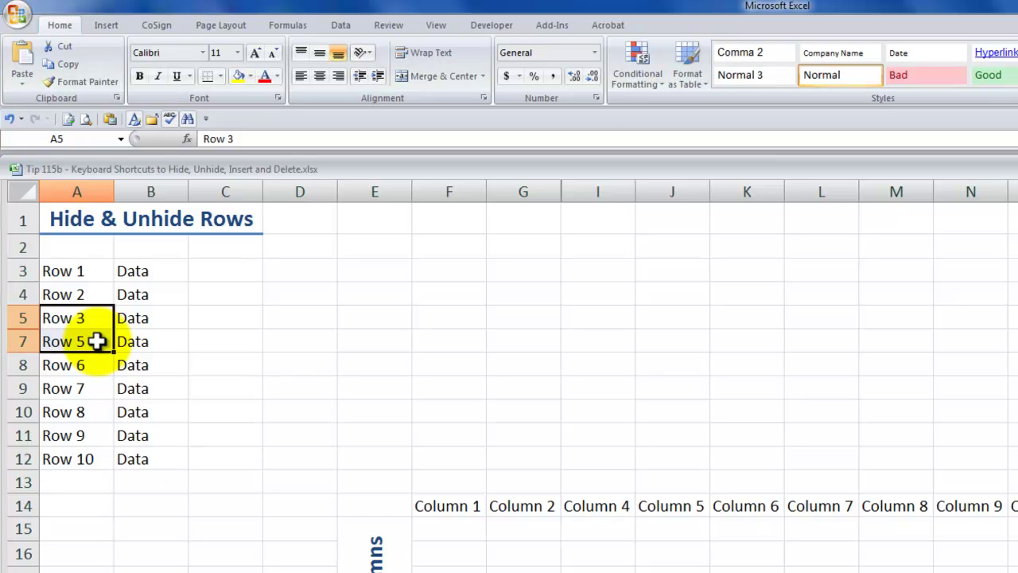
{"action": "key", "text": "shift+space"}
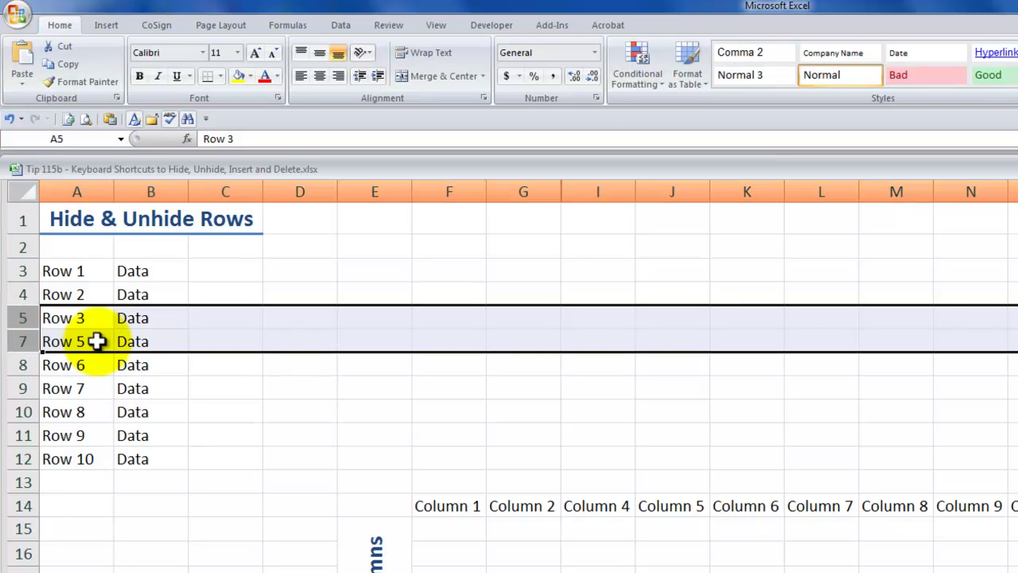
{"action": "right_click", "coordinate": [95, 341]}
{"action": "key", "text": "u"}
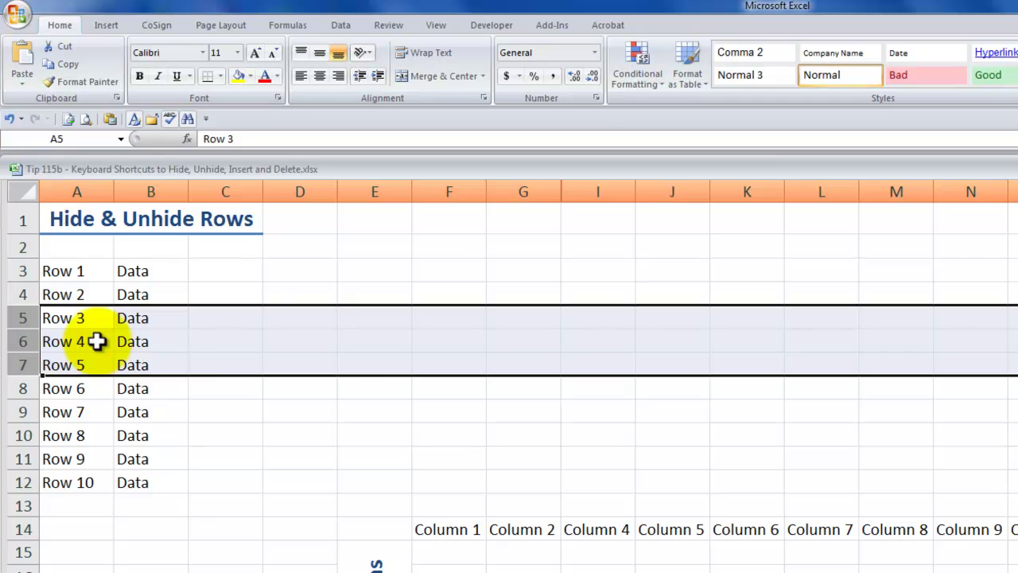
- Insert blank cells at B7:B9 with the existing cells shifted down, and undo the insertion
{"action": "left_click", "coordinate": [148, 364]}
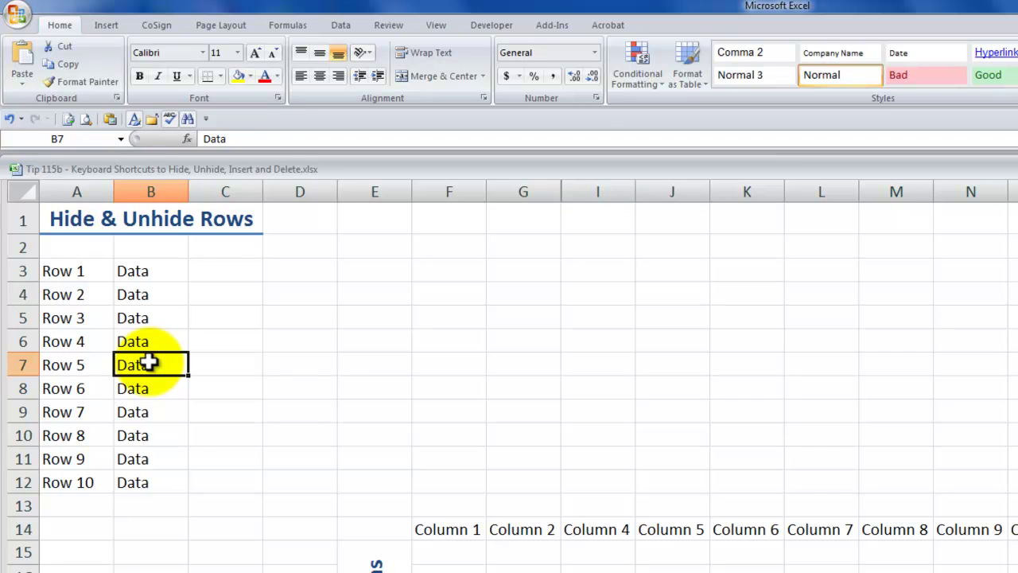
{"action": "left_click_drag", "start_coordinate": [148, 363], "coordinate": [141, 411]}
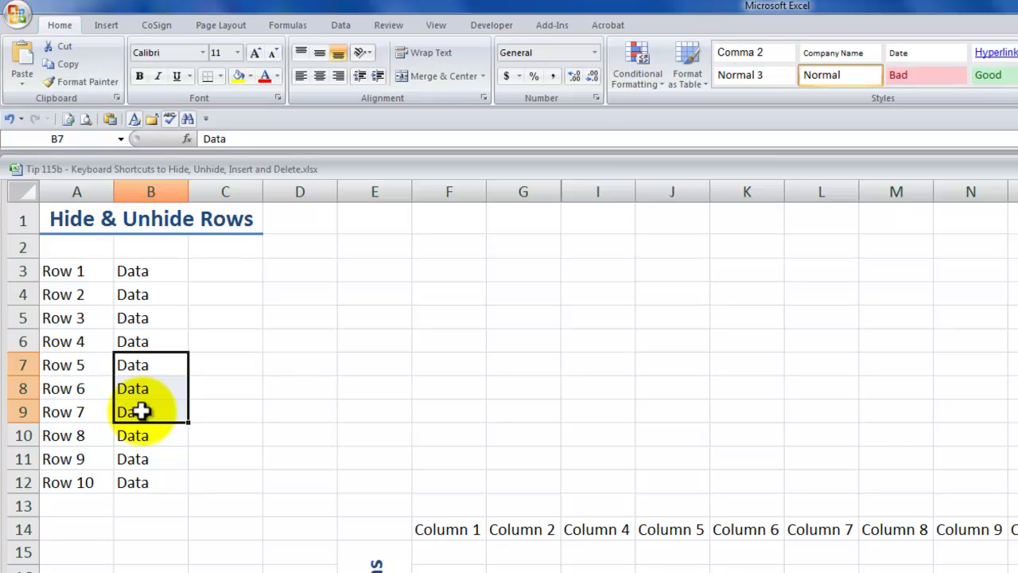
{"action": "key", "text": "ctrl+shift+plus"}
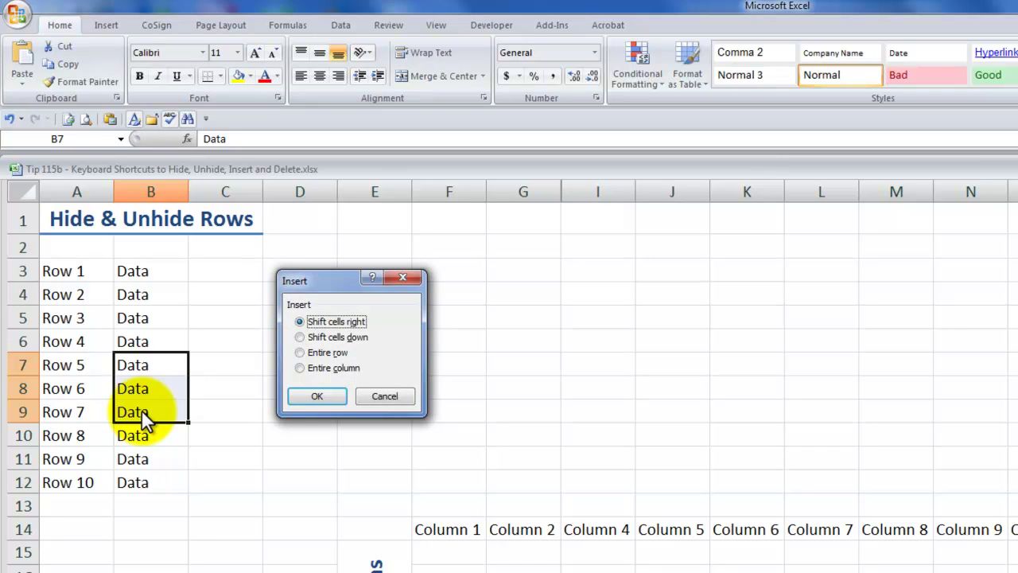
{"action": "key", "text": "Down"}
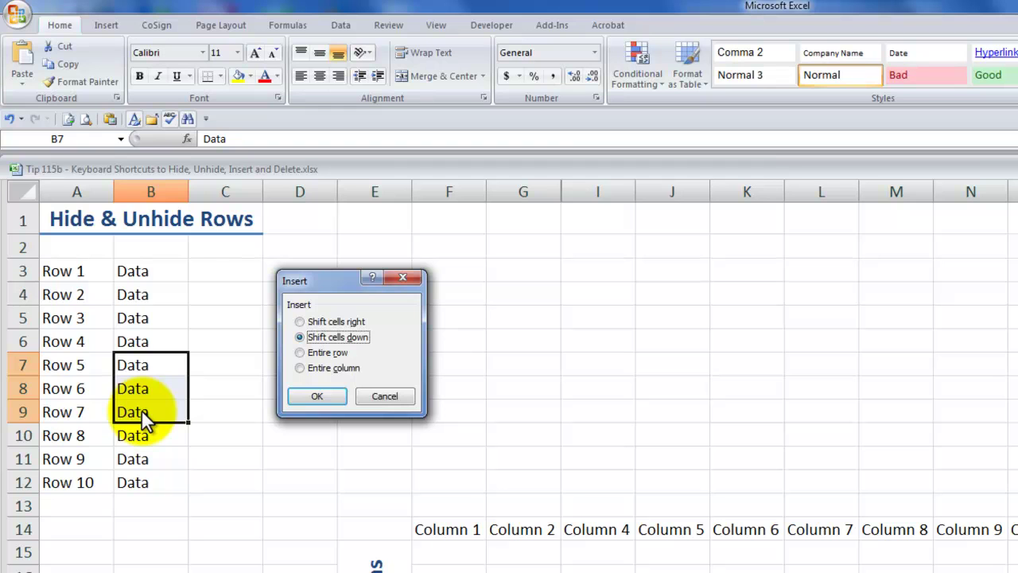
{"action": "key", "text": "Up"}
{"action": "key", "text": "Down"}
{"action": "key", "text": "Return"}
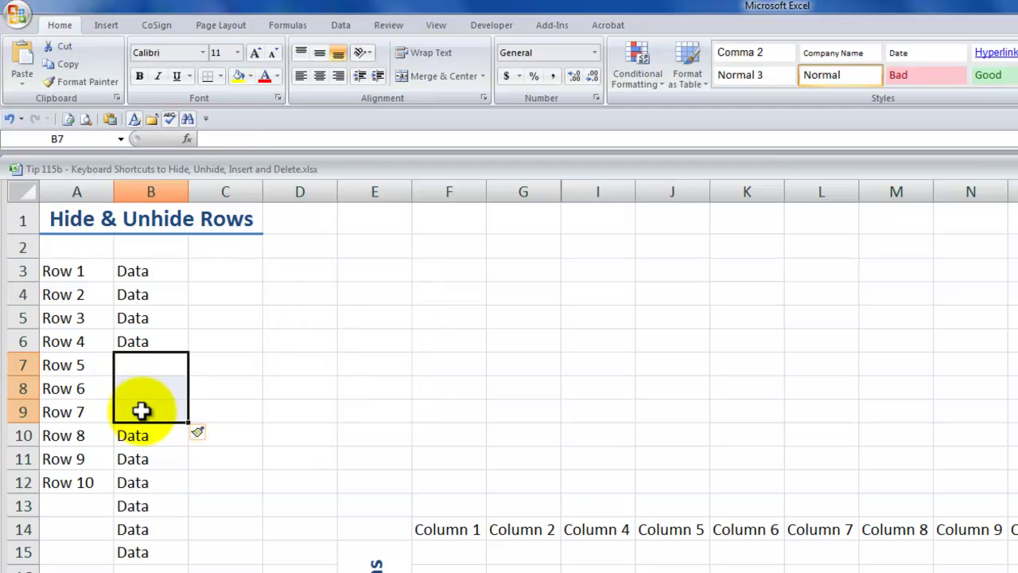
{"action": "key", "text": "ctrl+z"}
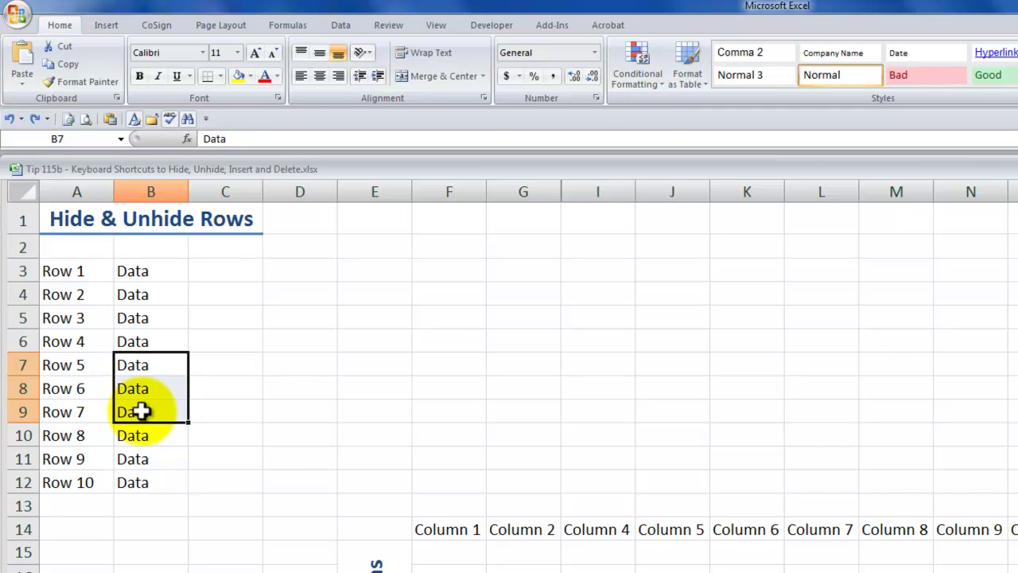
- Insert three entire blank rows at the selected cells B7:B9
{"action": "key", "text": "ctrl+shift+plus"}
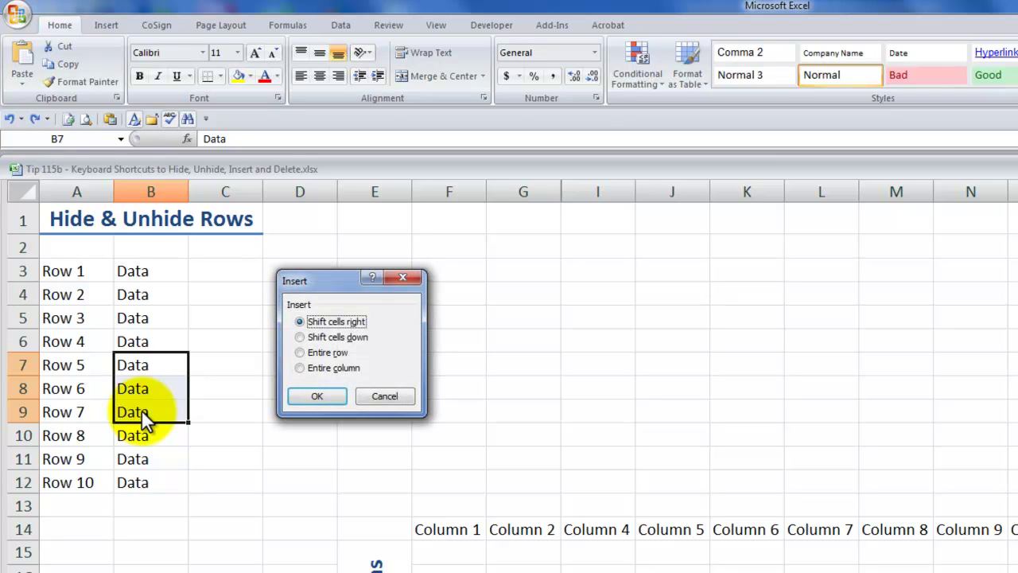
{"action": "key", "text": "Down"}
{"action": "key", "text": "Down"}
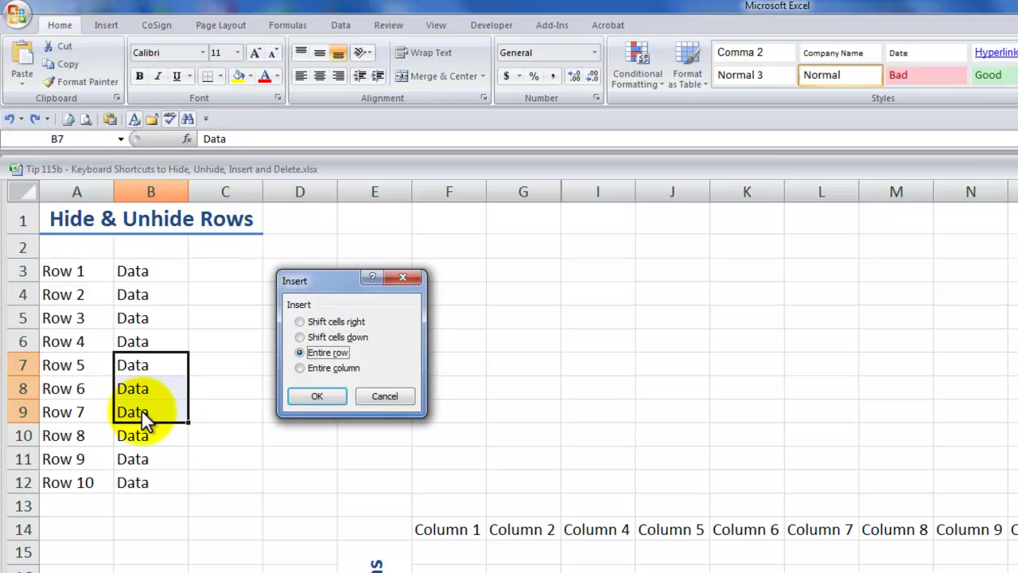
{"action": "key", "text": "Return"}
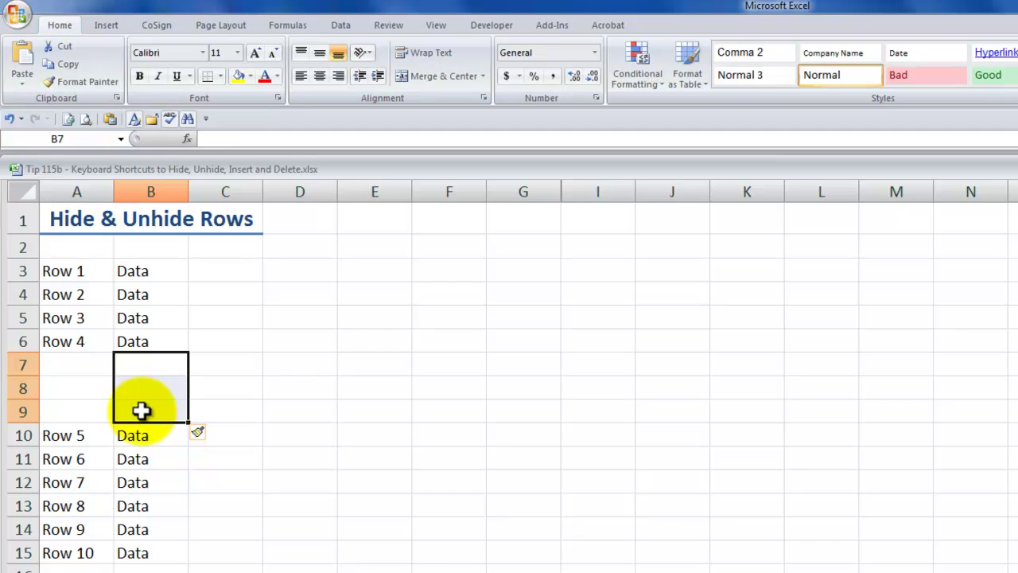
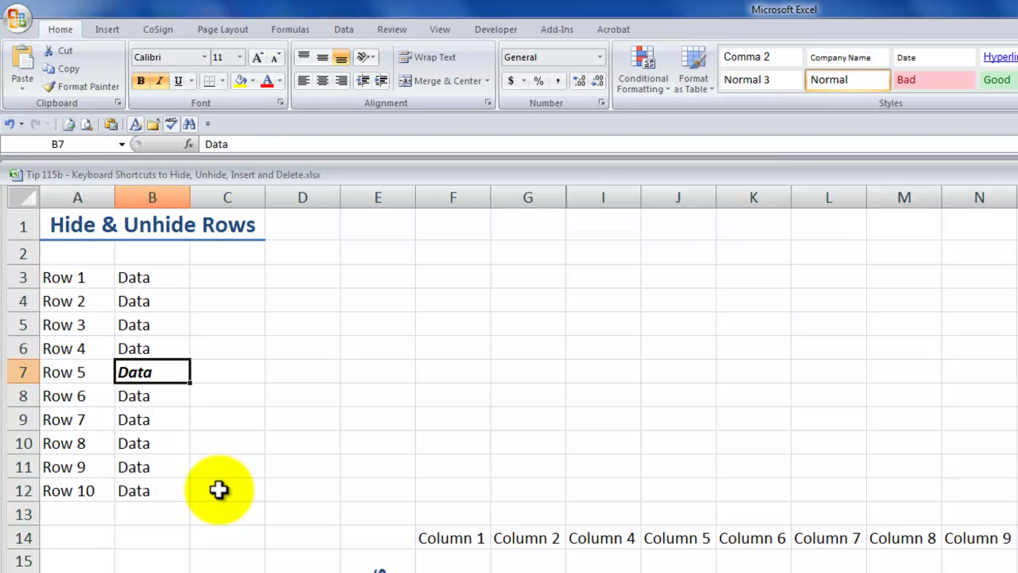
- Underline the text in cell B7 and change its font color to red
{"action": "key", "text": "ctrl+u"}
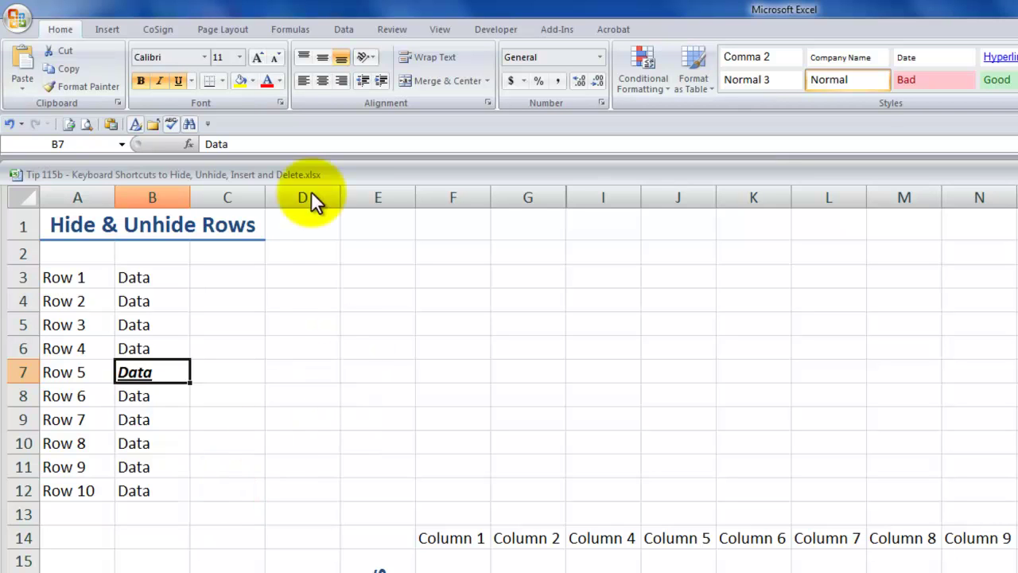
{"action": "left_click", "coordinate": [265, 77]}
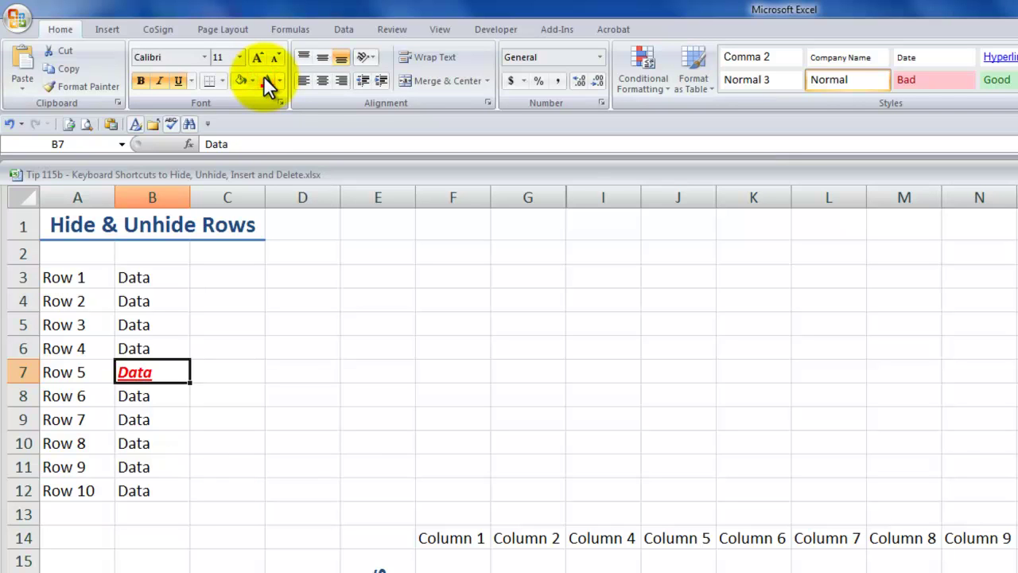
- Clear the contents of cell B7 and check its formatting with a trial entry "Th", cancelling the entry
{"action": "key", "text": "Delete"}
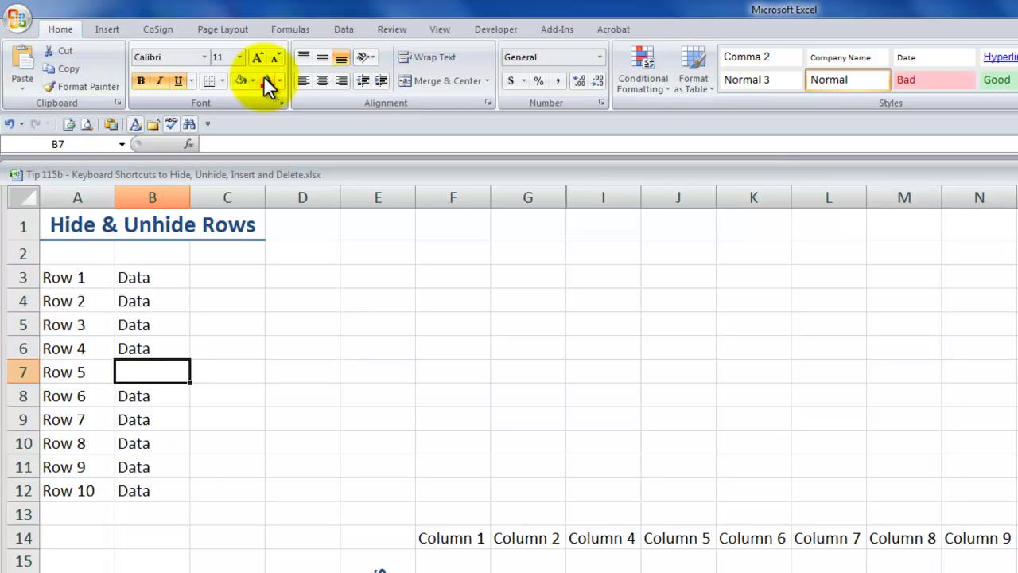
{"action": "type", "text": "Th"}
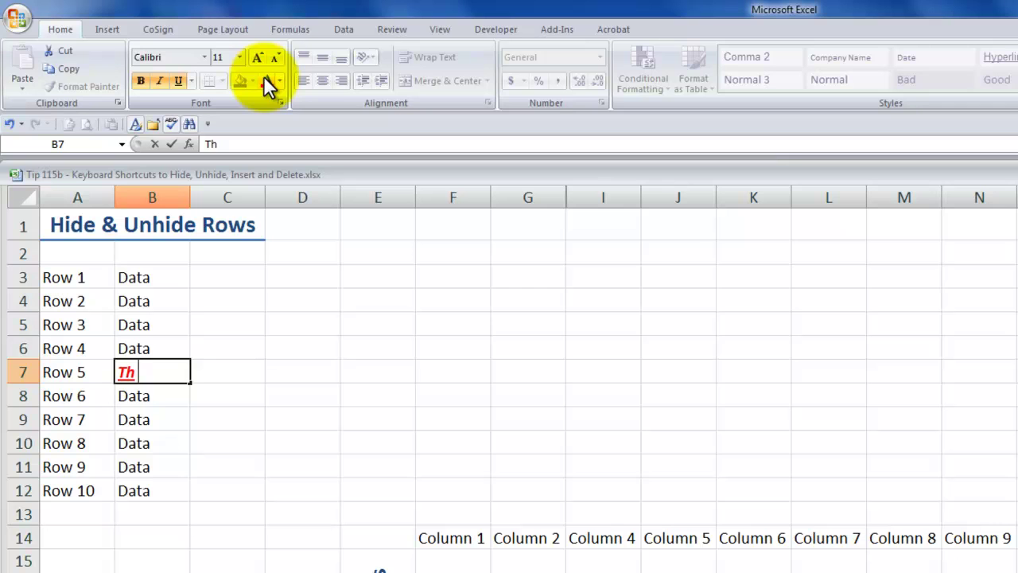
{"action": "key", "text": "Escape"}
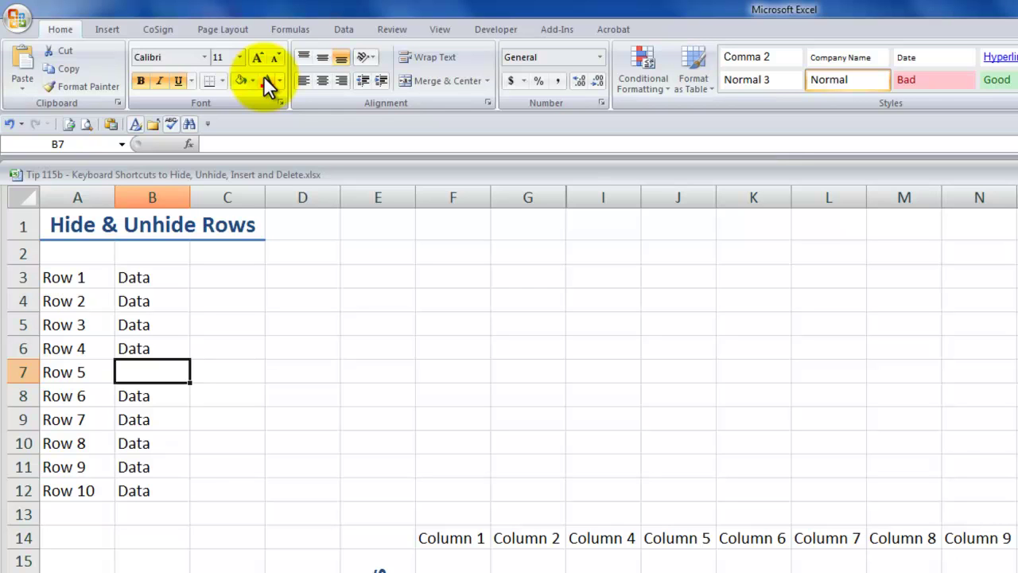
- Delete the entire row containing "Row 5" and insert a blank row in its place at row 7
{"action": "key", "text": "shift+space"}
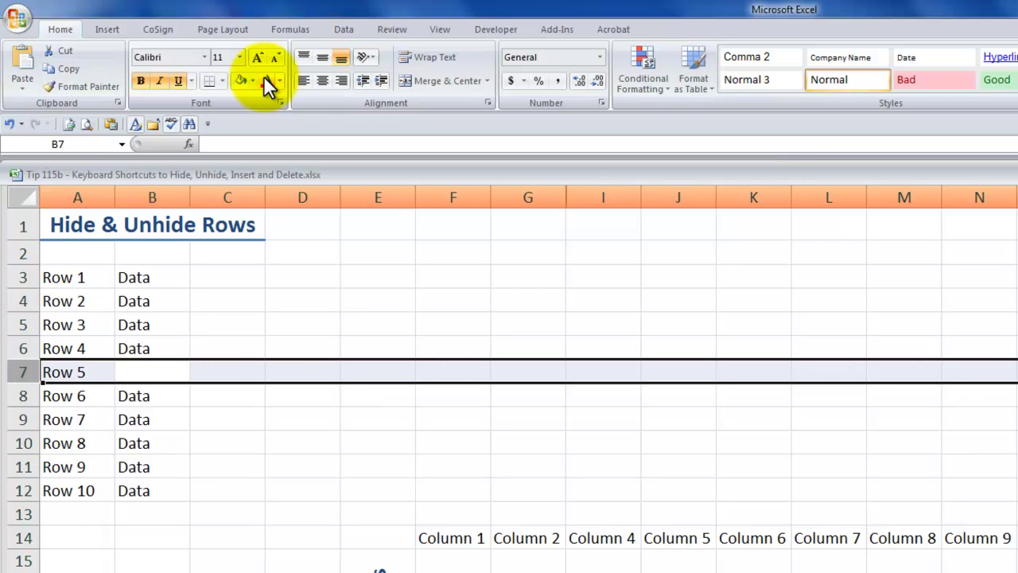
{"action": "key", "text": "ctrl+minus"}
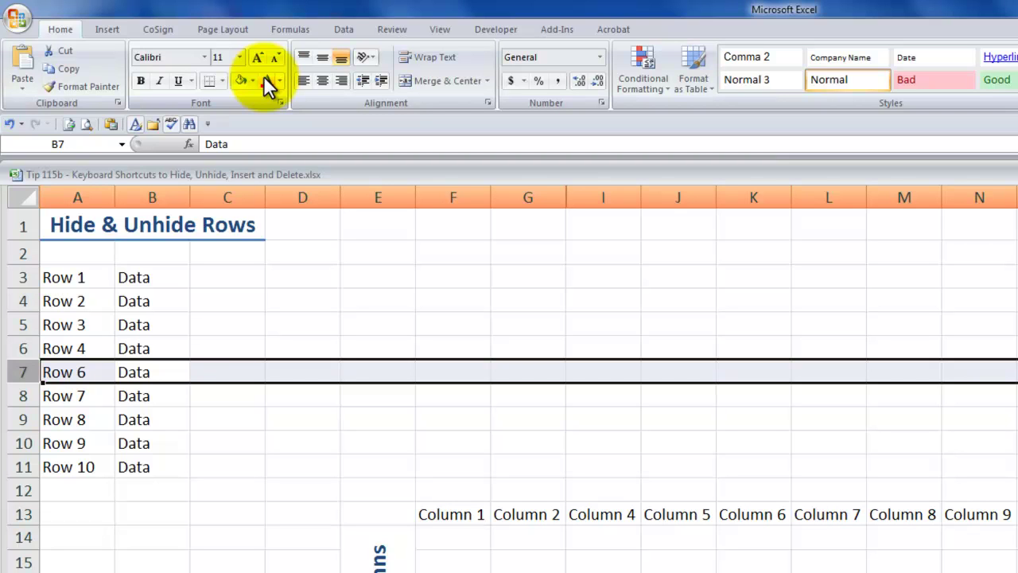
{"action": "key", "text": "ctrl+shift+plus"}
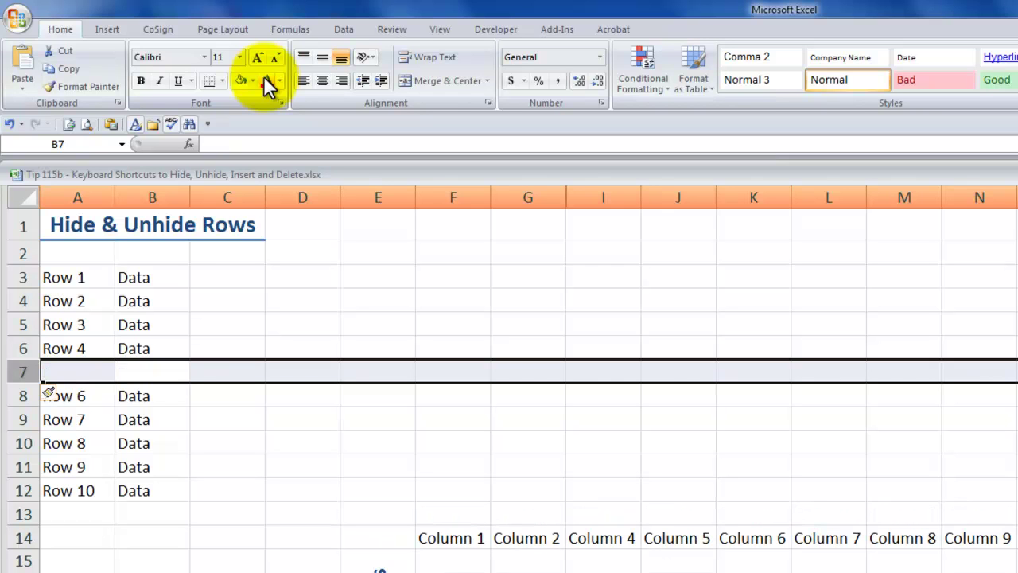
- Try the entry "Th" in cell B7 of the blank row and replace it with "Data"
{"action": "key", "text": "Down"}
{"action": "key", "text": "Up"}
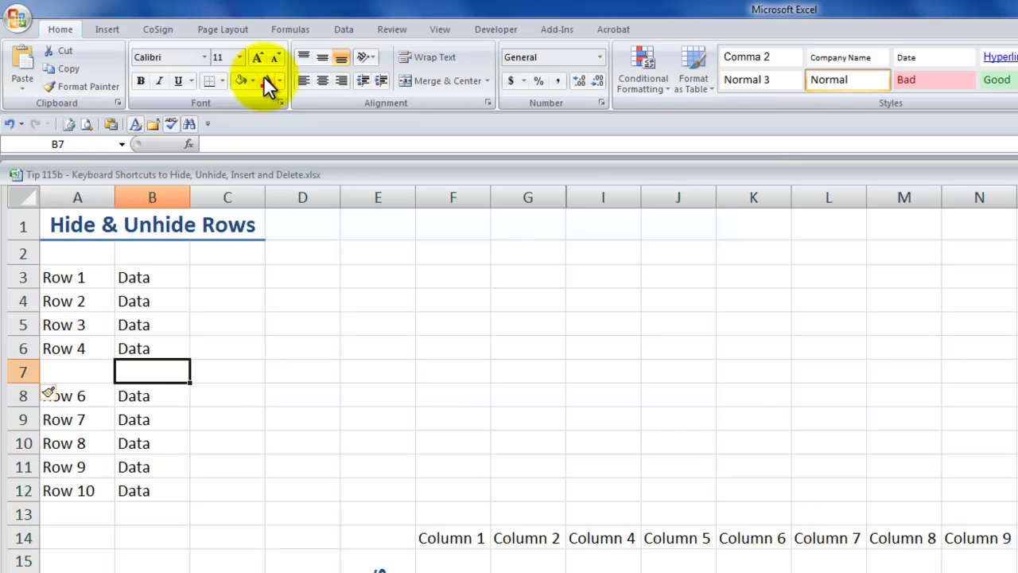
{"action": "type", "text": "Th"}
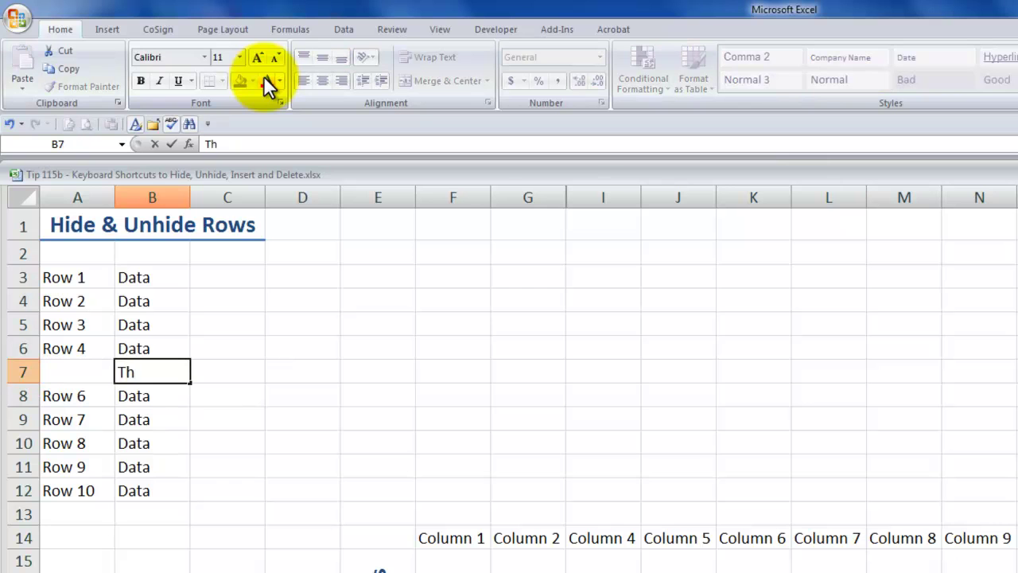
{"action": "key", "text": "BackSpace"}
{"action": "key", "text": "BackSpace"}
{"action": "type", "text": "Data"}
- Label the new row "Row 5" in cell A7 and return to cell B7
{"action": "key", "text": "Left"}
{"action": "type", "text": "R"}
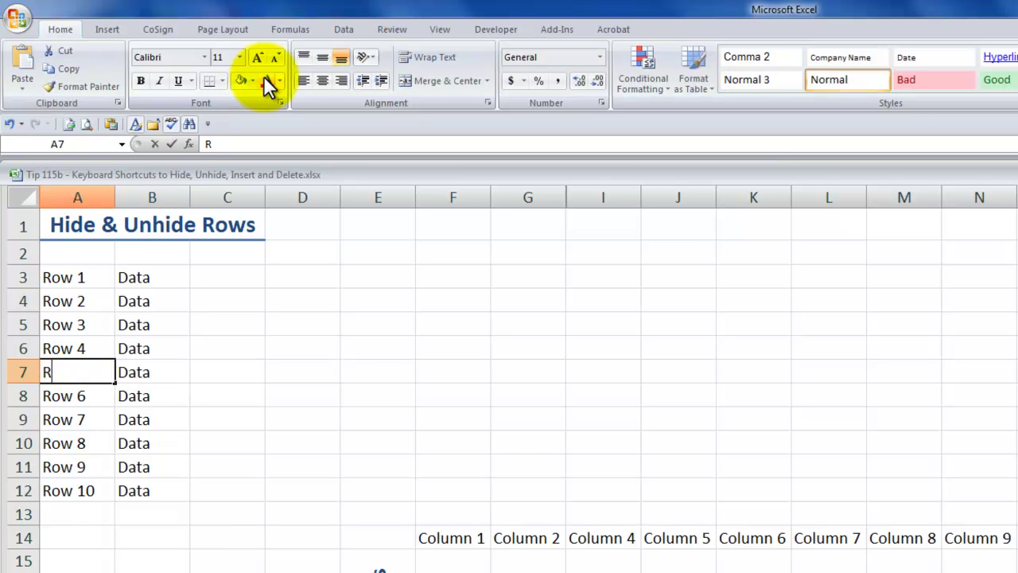
{"action": "type", "text": "ow"}
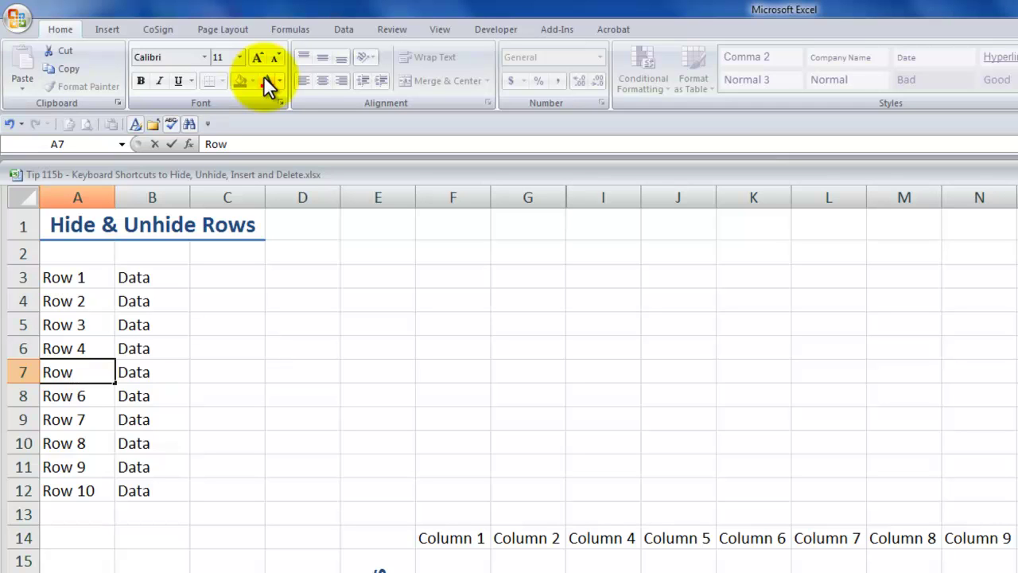
{"action": "type", "text": "5"}
{"action": "key", "text": "Tab"}
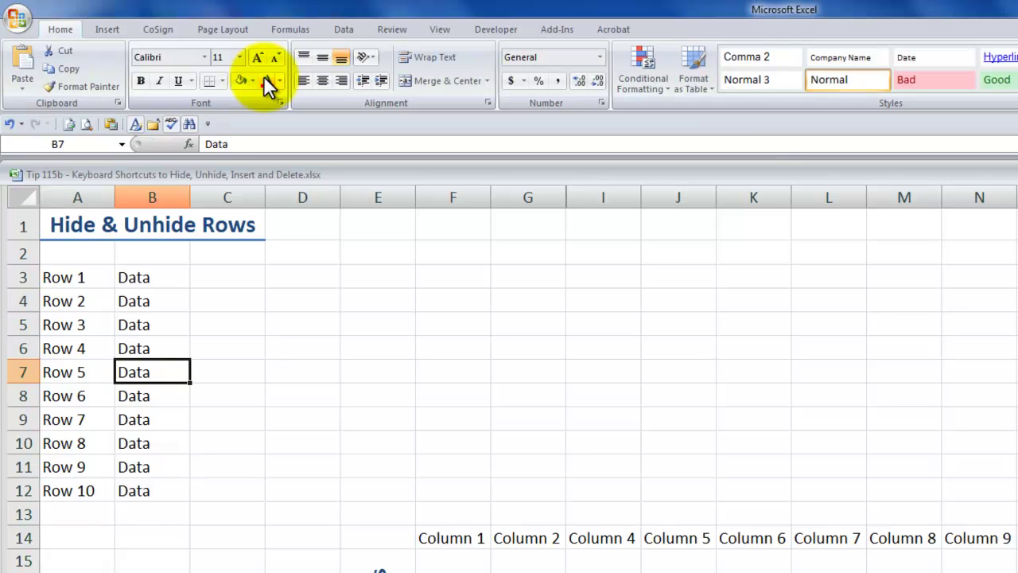
- Clear cell B7 and re-enter "Data" in it, and switch to the Tasks to Cover worksheet
{"action": "key", "text": "Delete"}
{"action": "type", "text": "Data"}
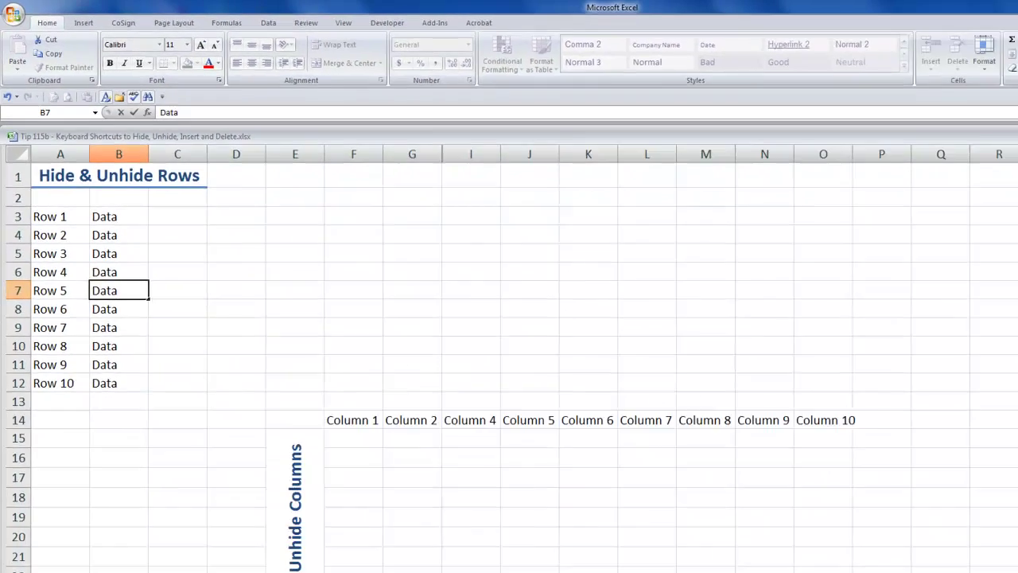
{"action": "left_click", "coordinate": [118, 547]}
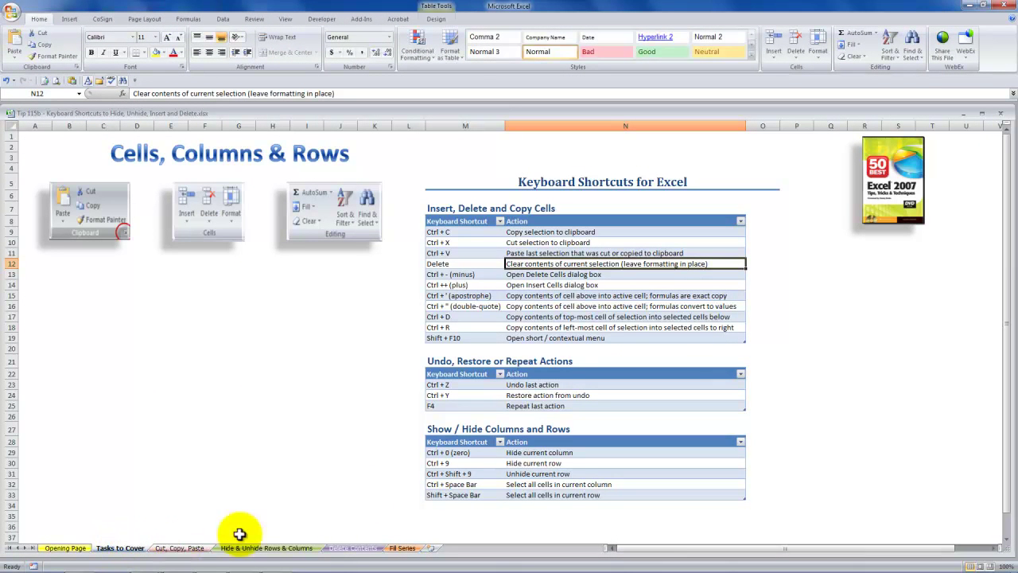